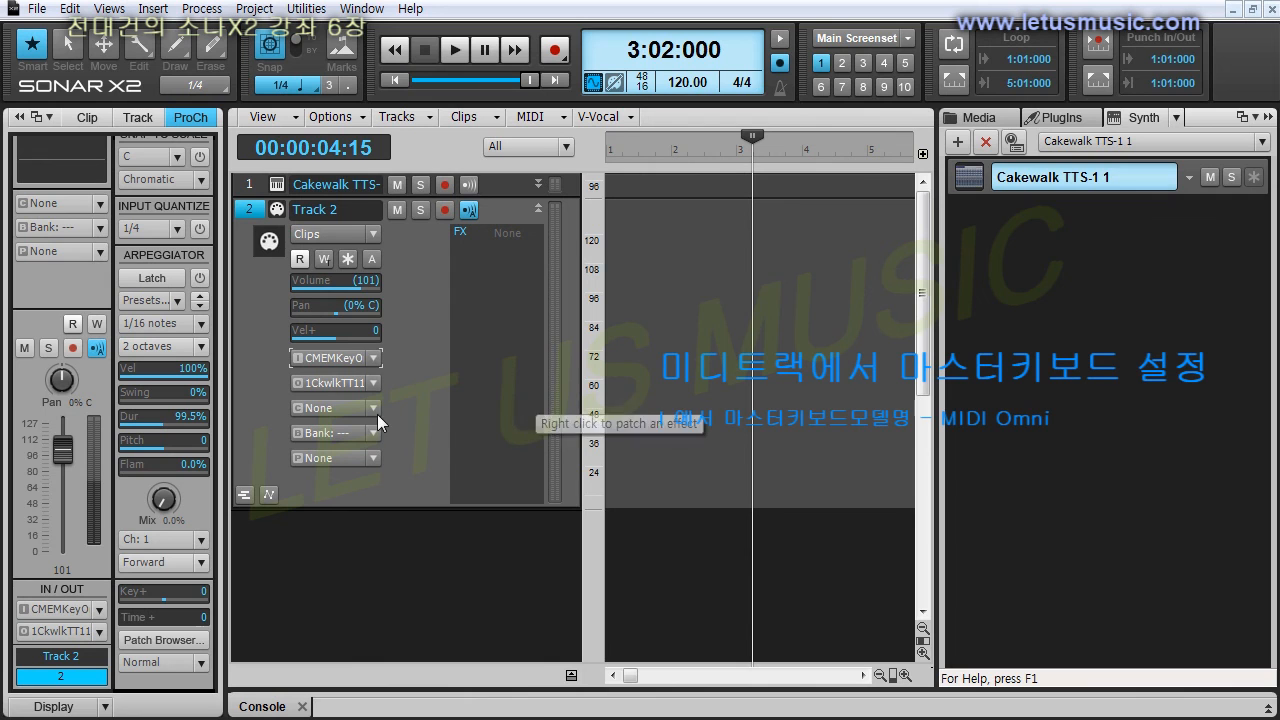
Assign Track 2 to channel 1 of Cakewalk TTS-1, bank 15488-Preset Normal 0, and patch Piano 1.
left_click(403, 440)
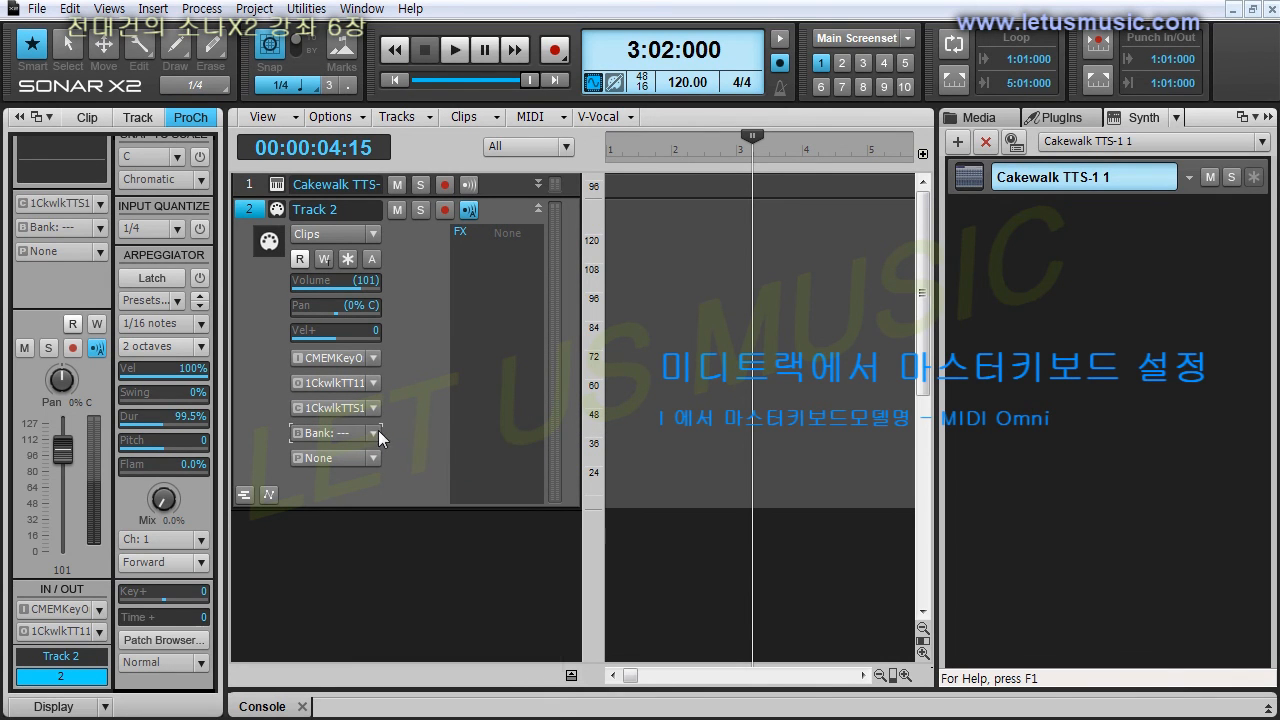
left_click(376, 432)
left_click(405, 477)
left_click(375, 454)
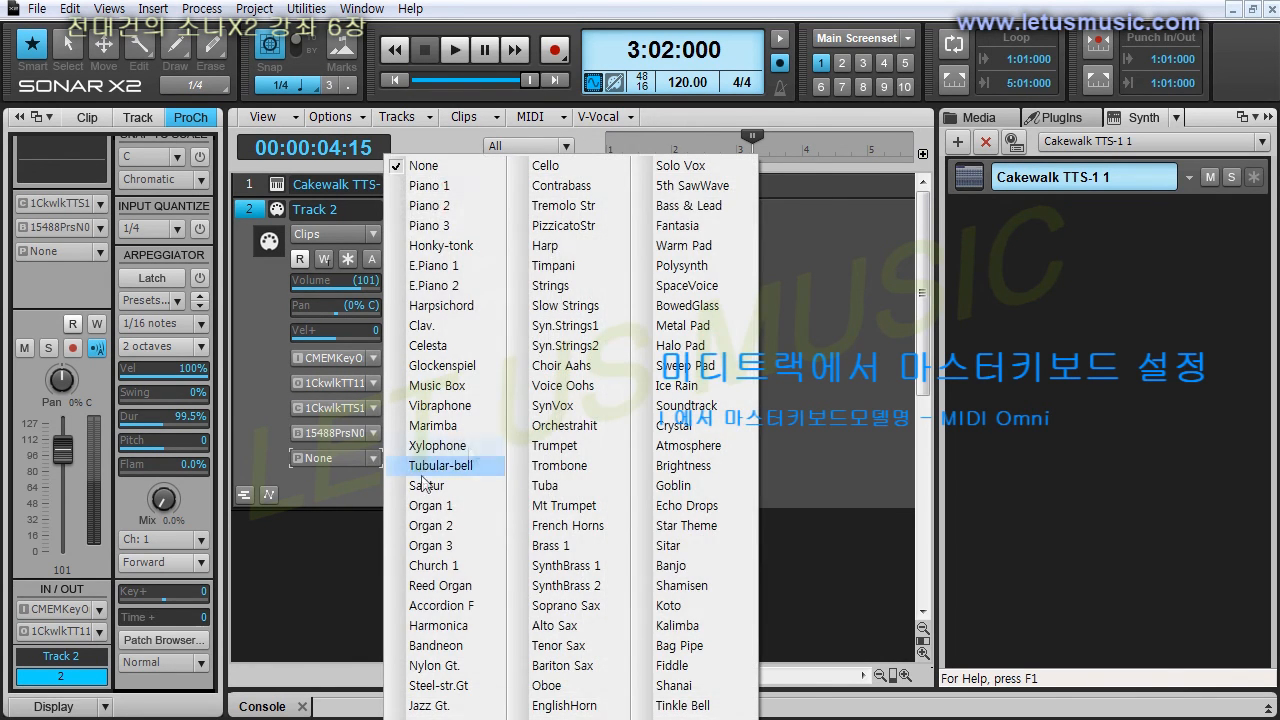
left_click(462, 186)
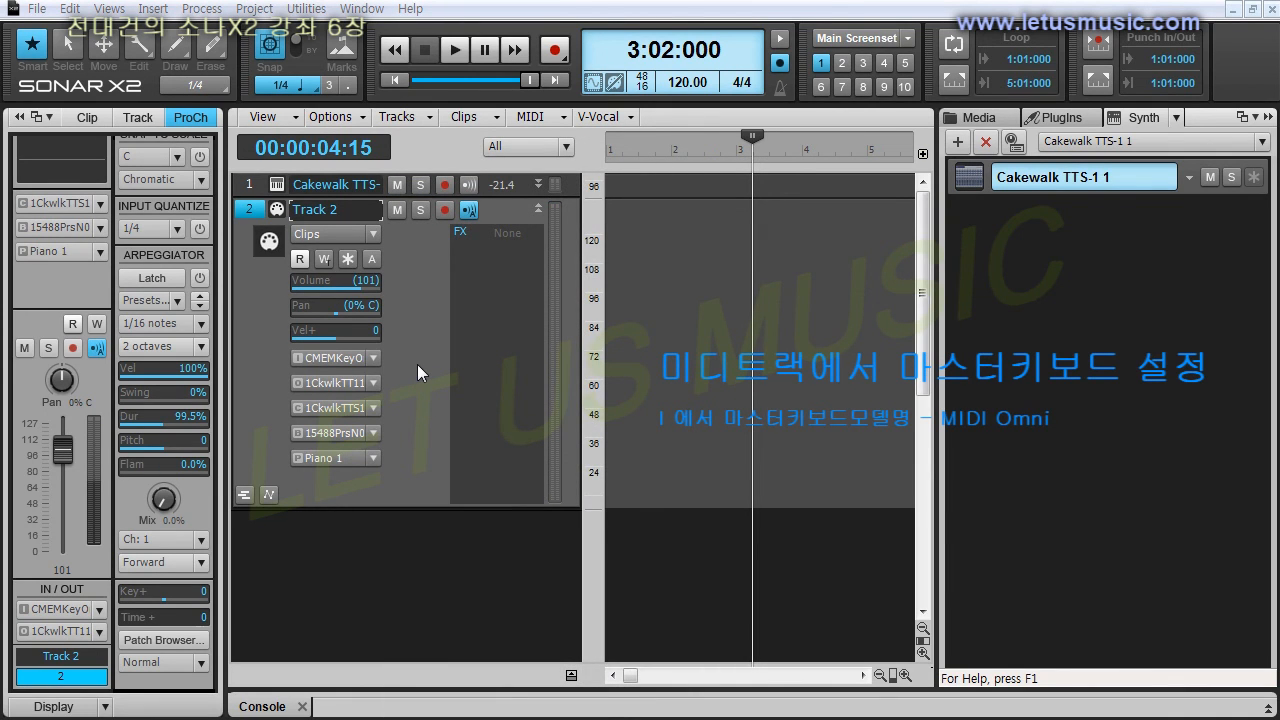
Open the Piano Roll view for Track 2 and maximize it over the track view.
left_click(115, 12)
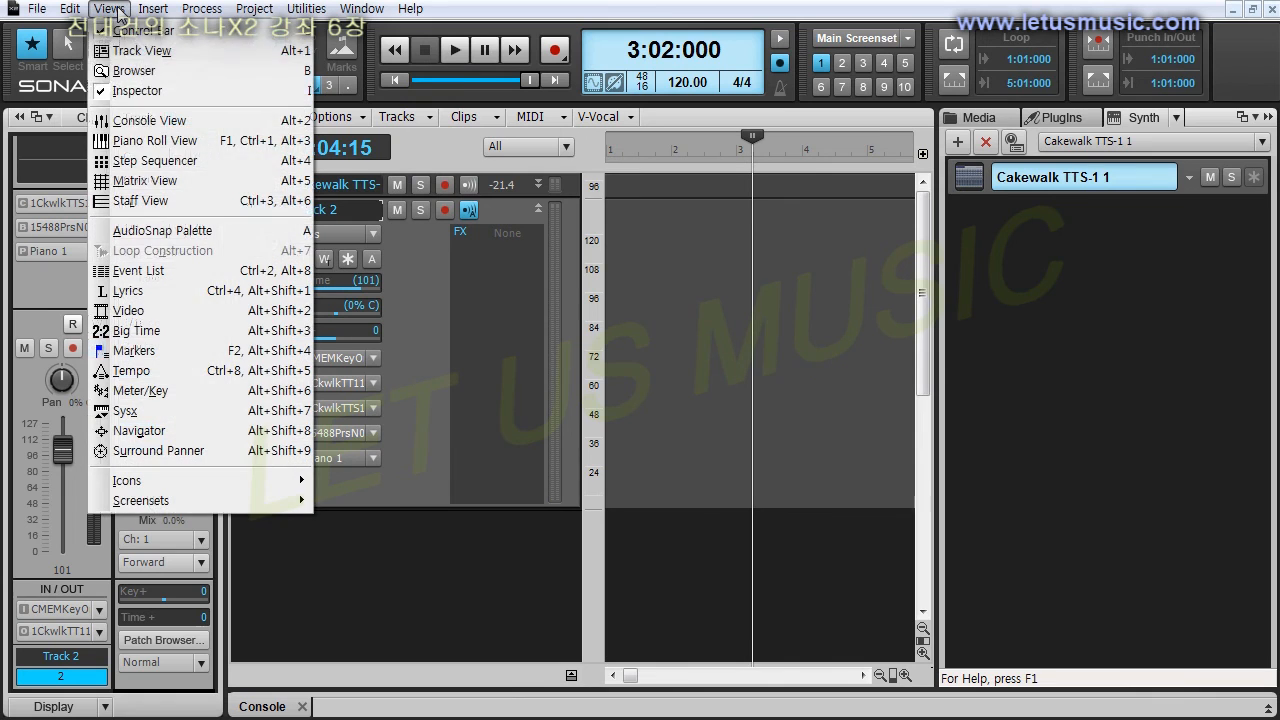
left_click(175, 141)
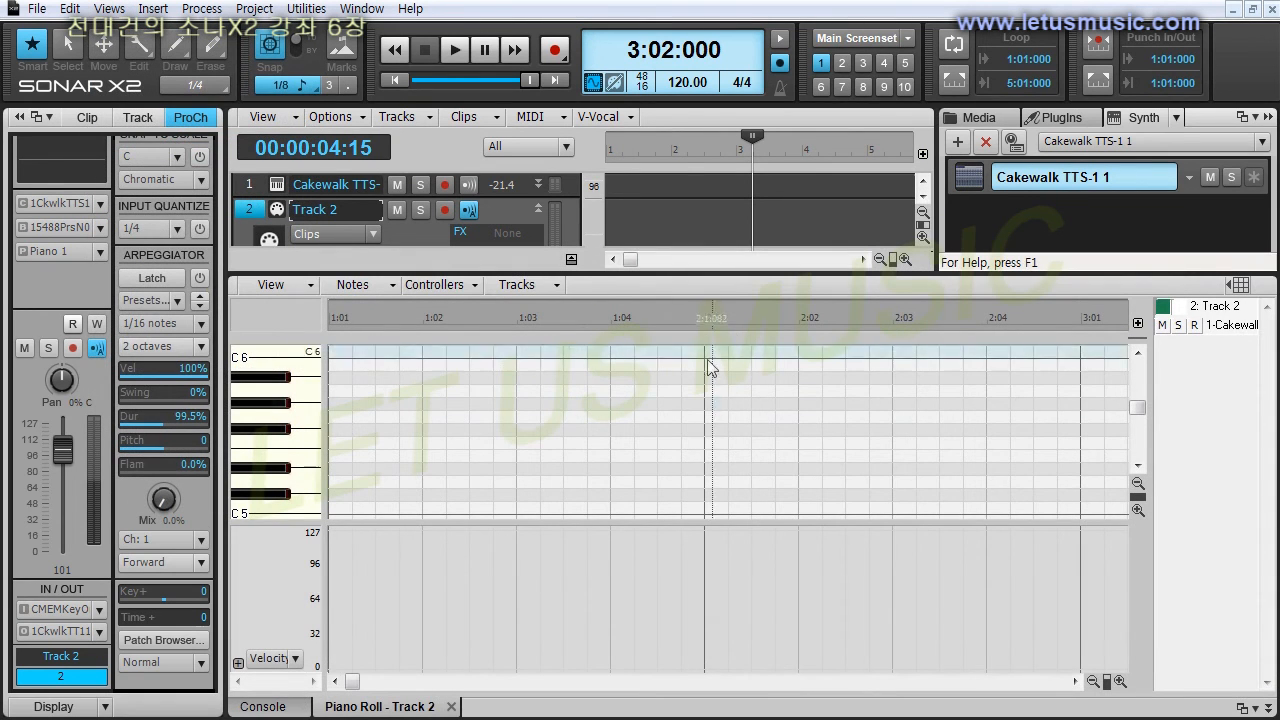
double_click(746, 273)
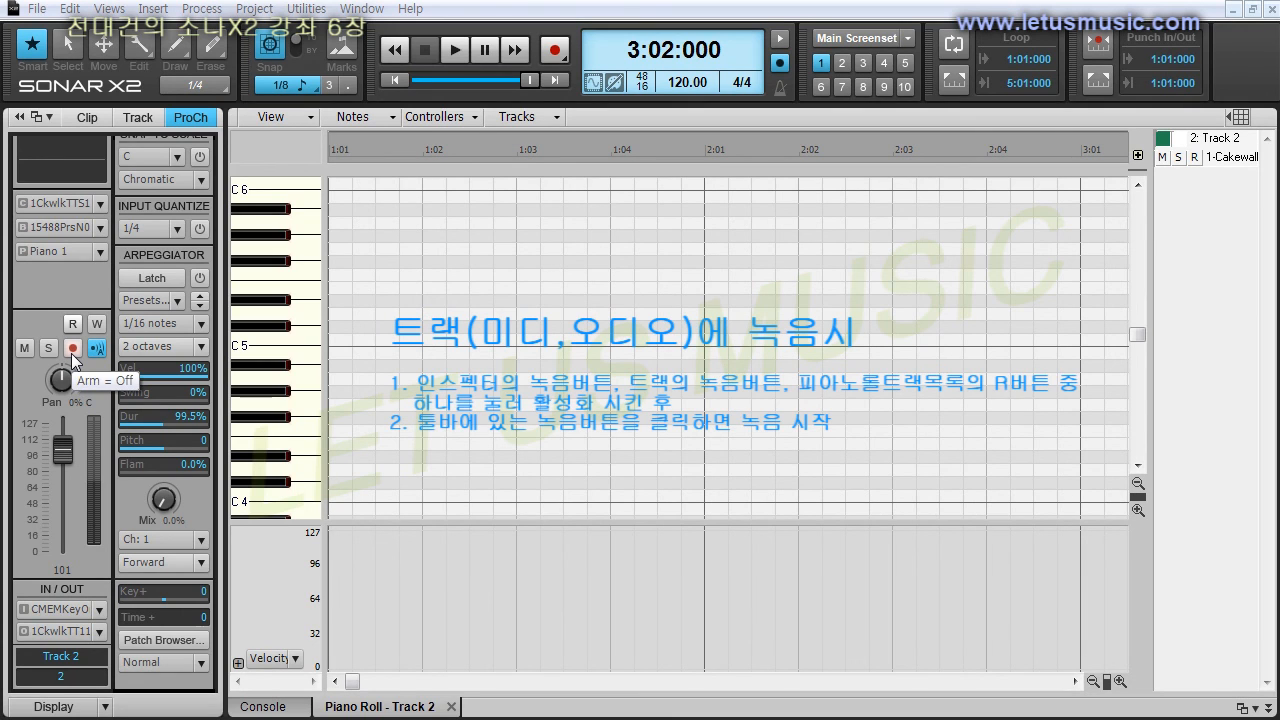
Arm Track 2 for recording and record a short rising and falling melody from the MIDI keyboard.
left_click(1195, 158)
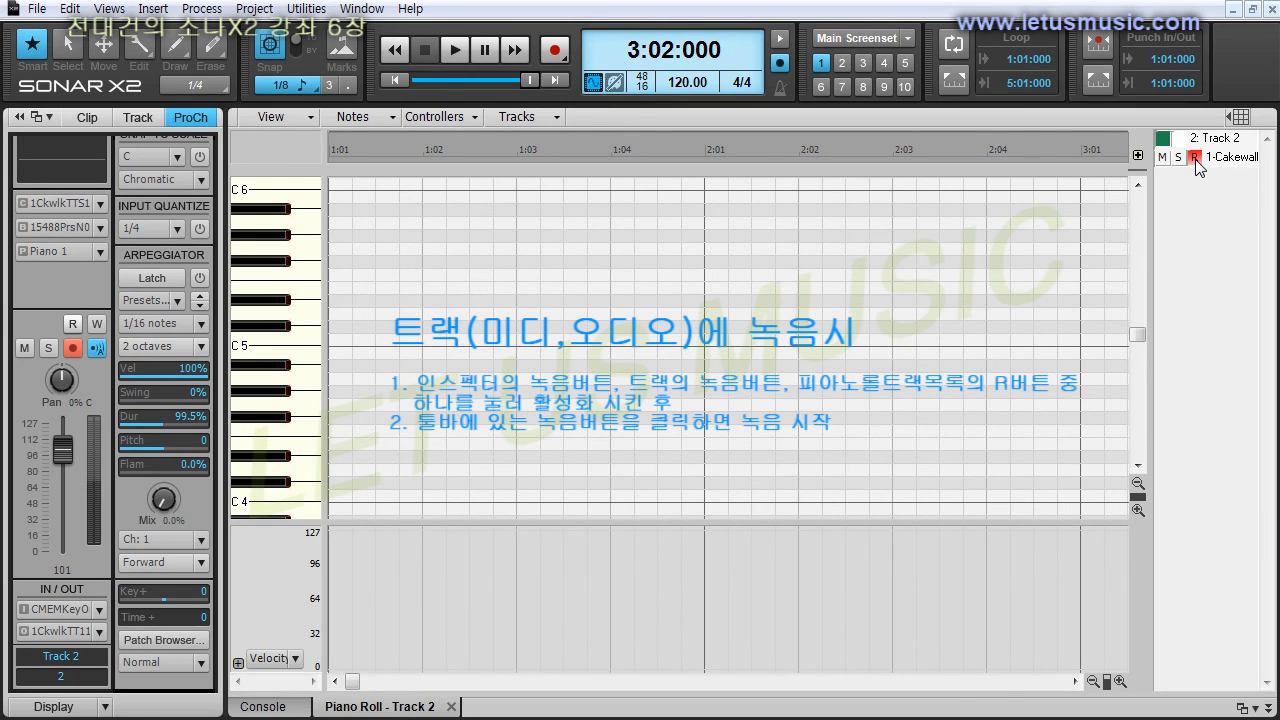
left_click(556, 51)
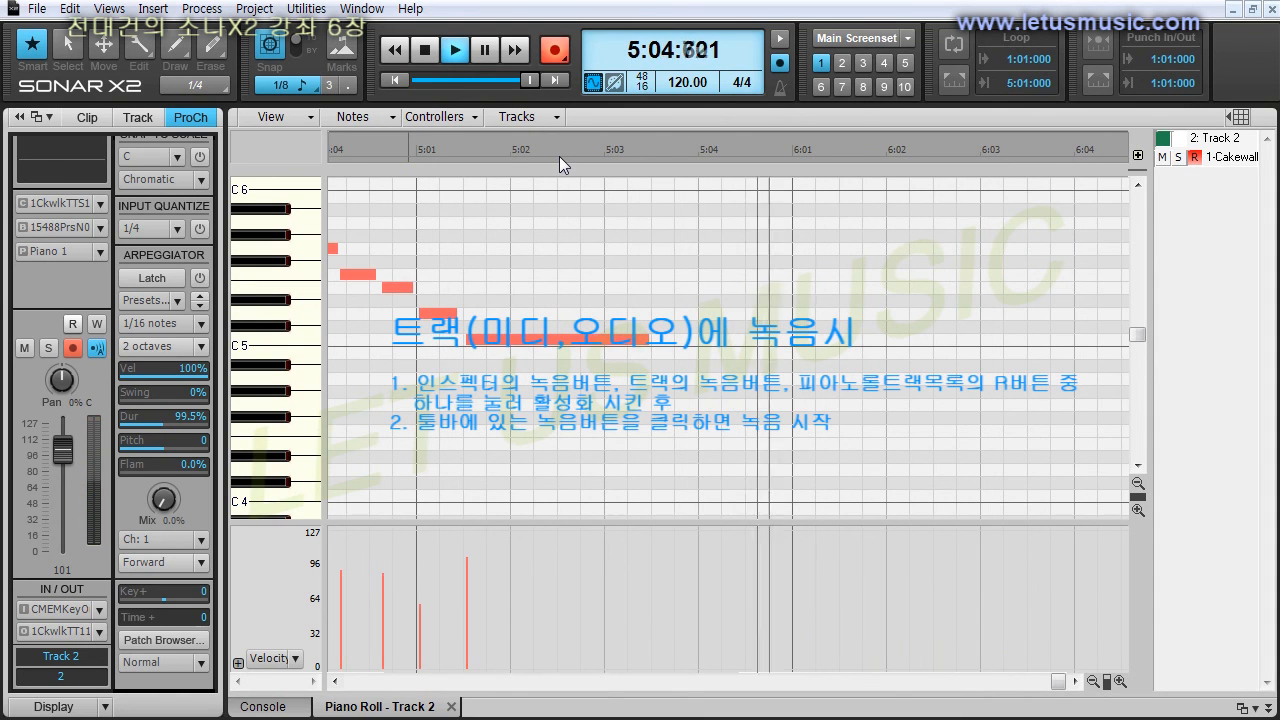
key("space")
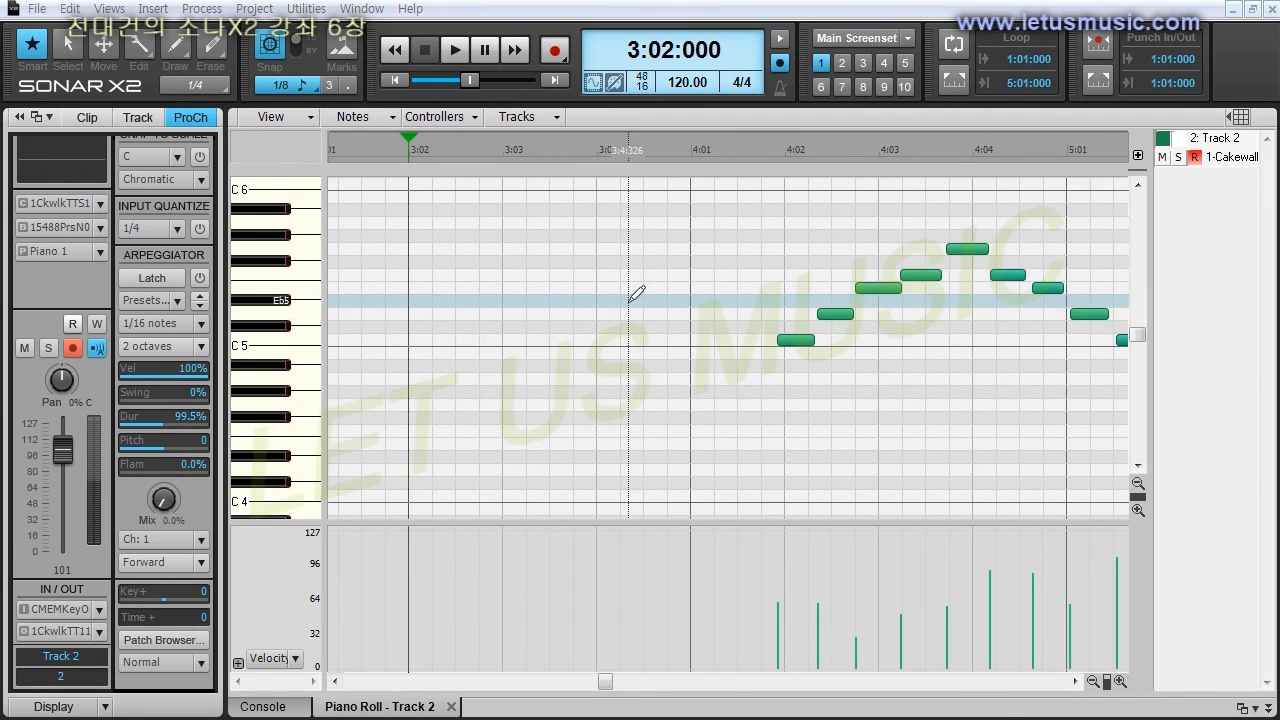
Set the project metronome's record count-in to 1 measure in the preferences.
left_click(69, 8)
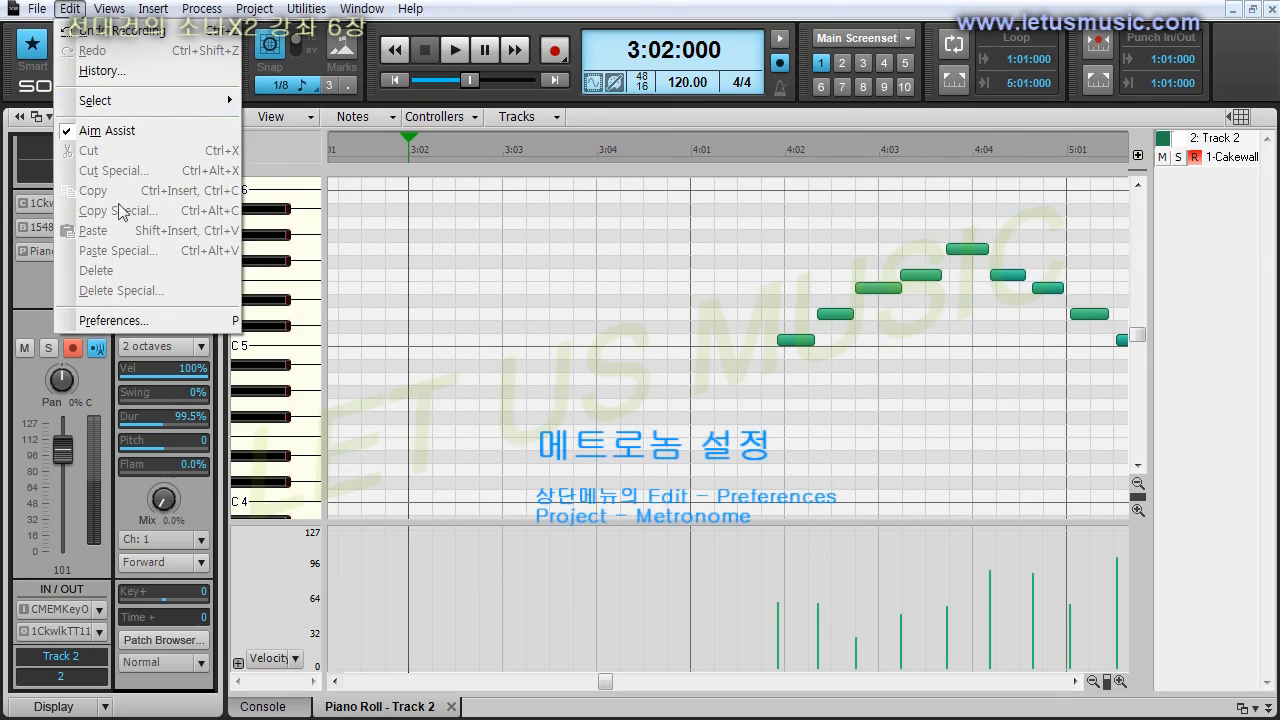
left_click(127, 321)
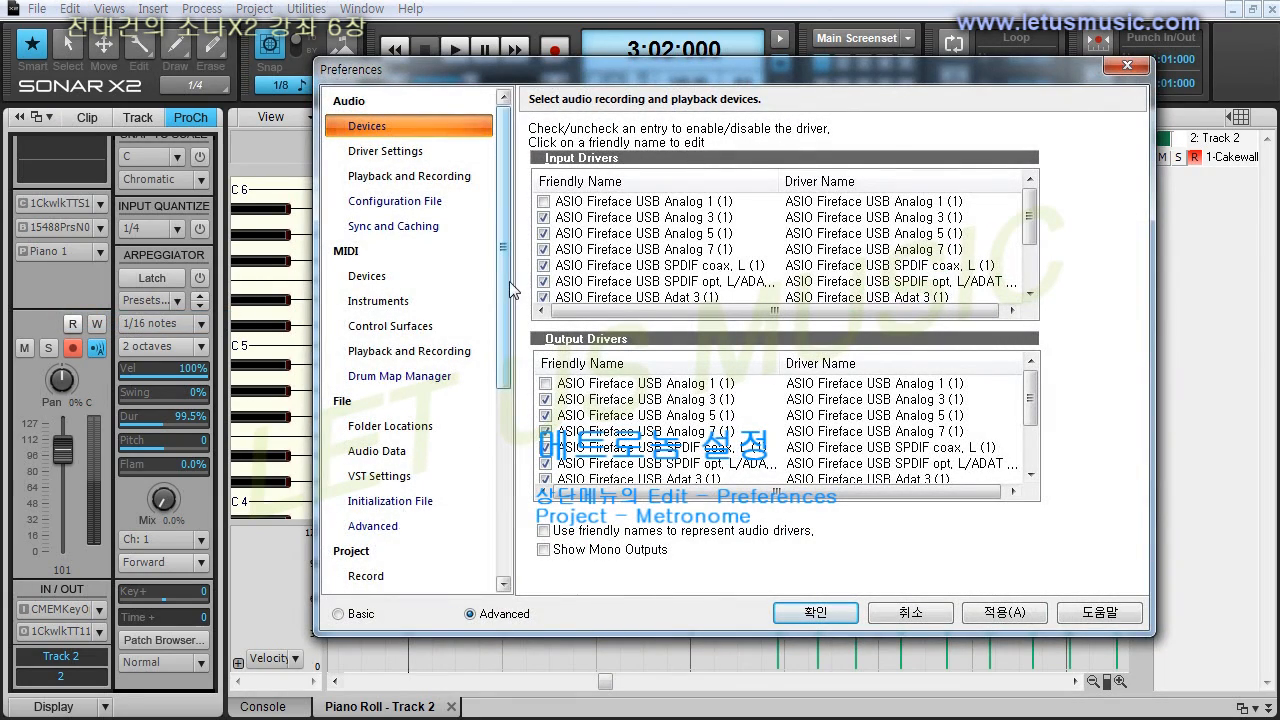
scroll(380, 380, "down", 3)
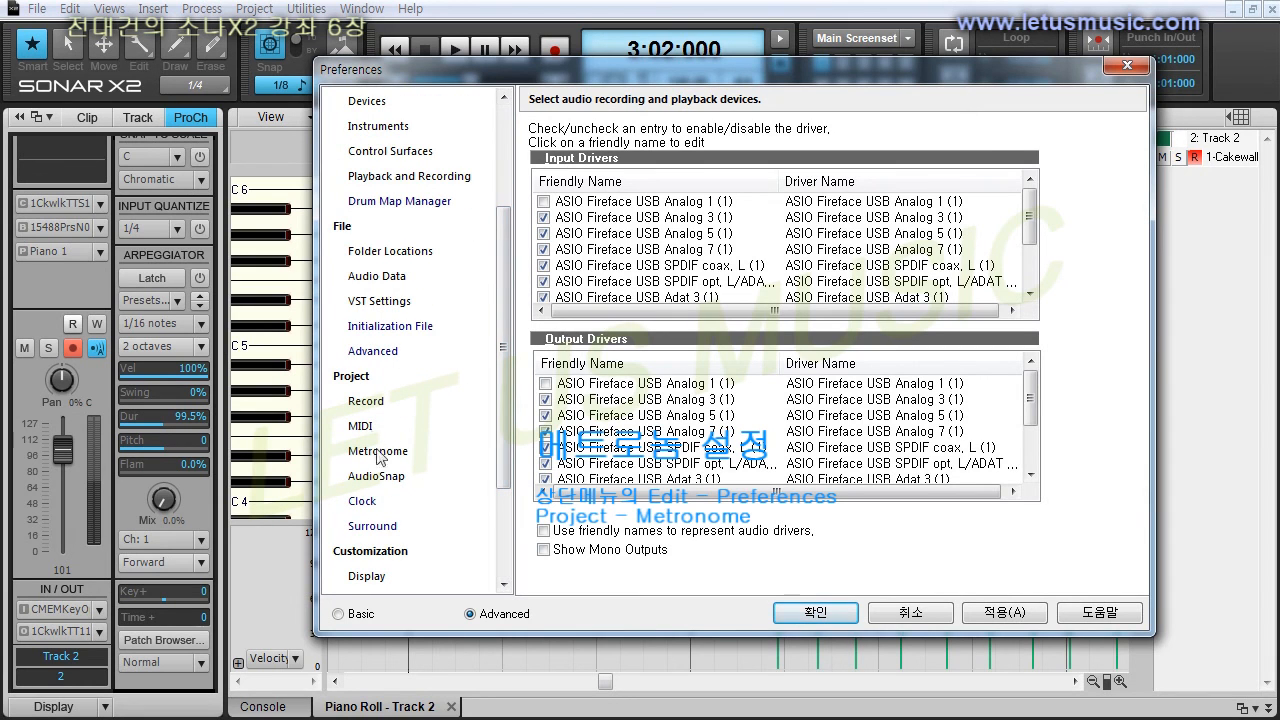
left_click(384, 456)
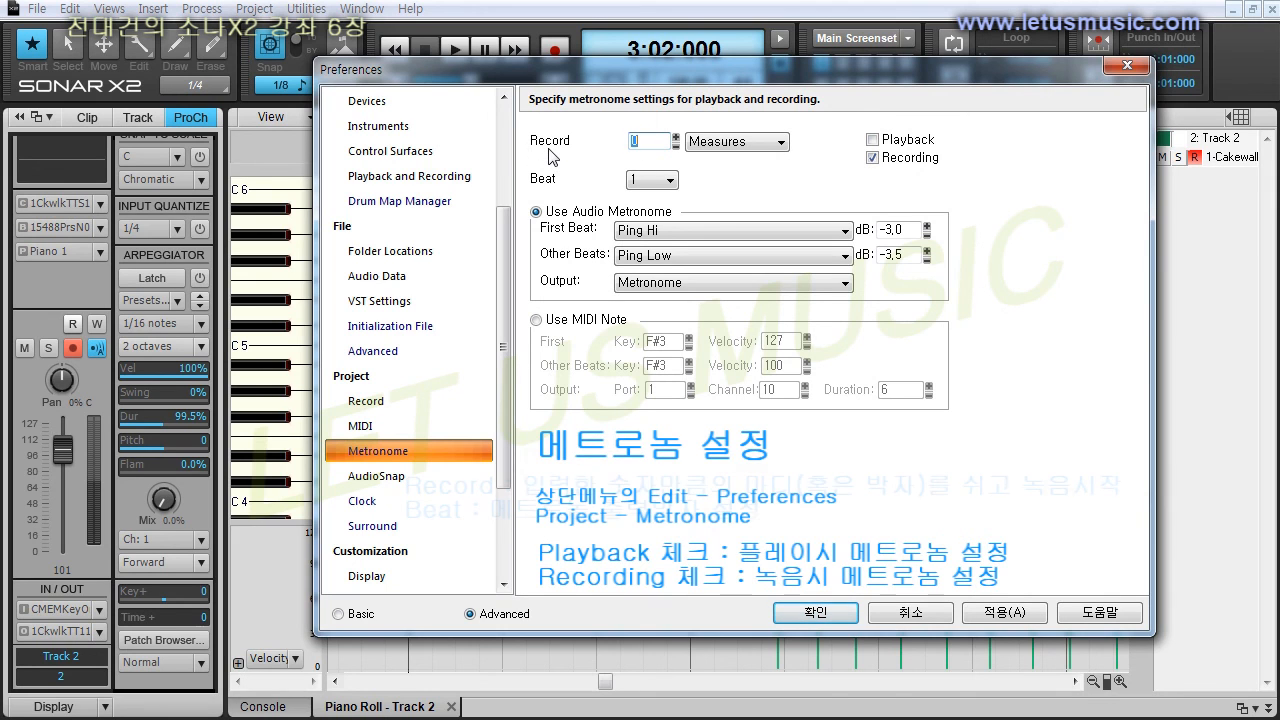
left_click(636, 144)
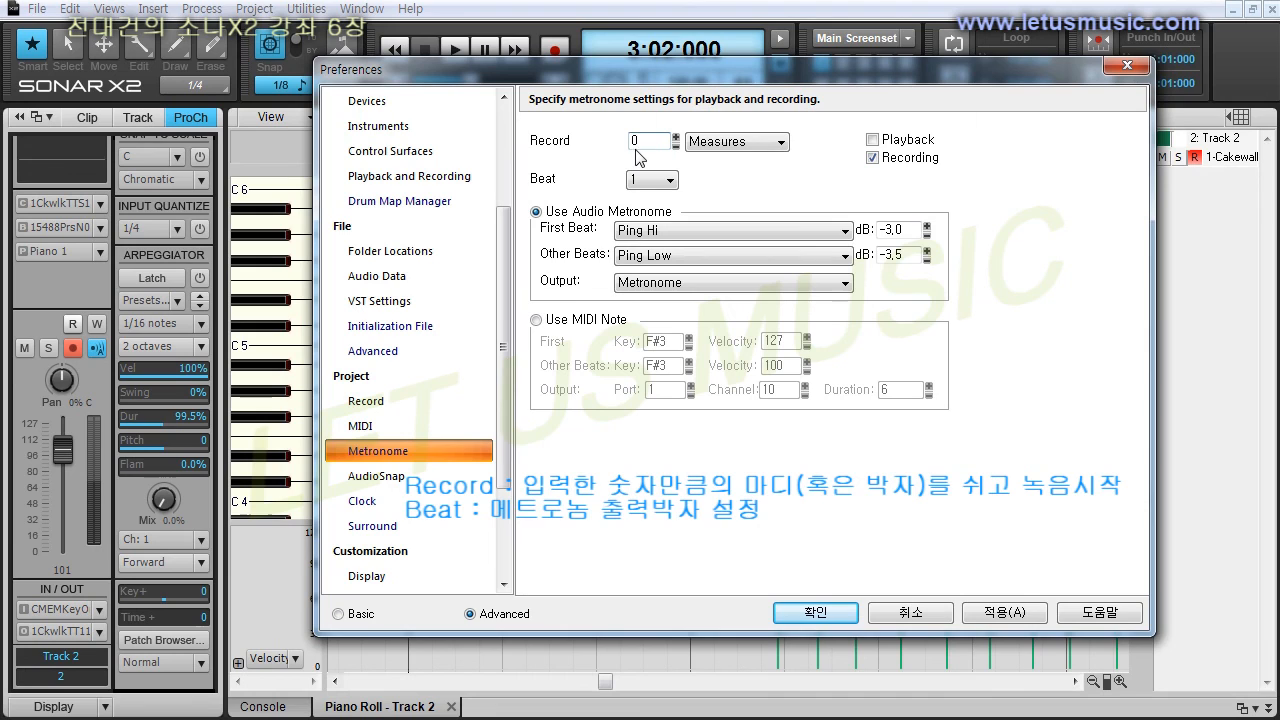
left_click(676, 137)
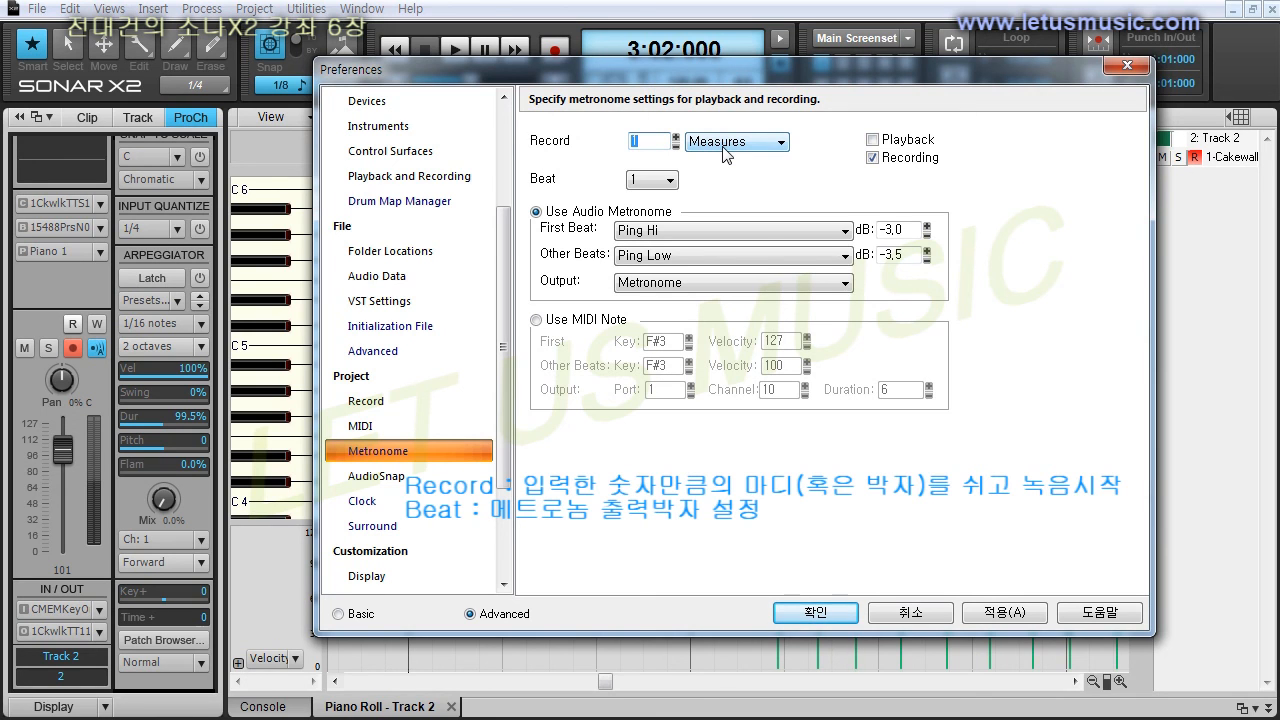
left_click(789, 610)
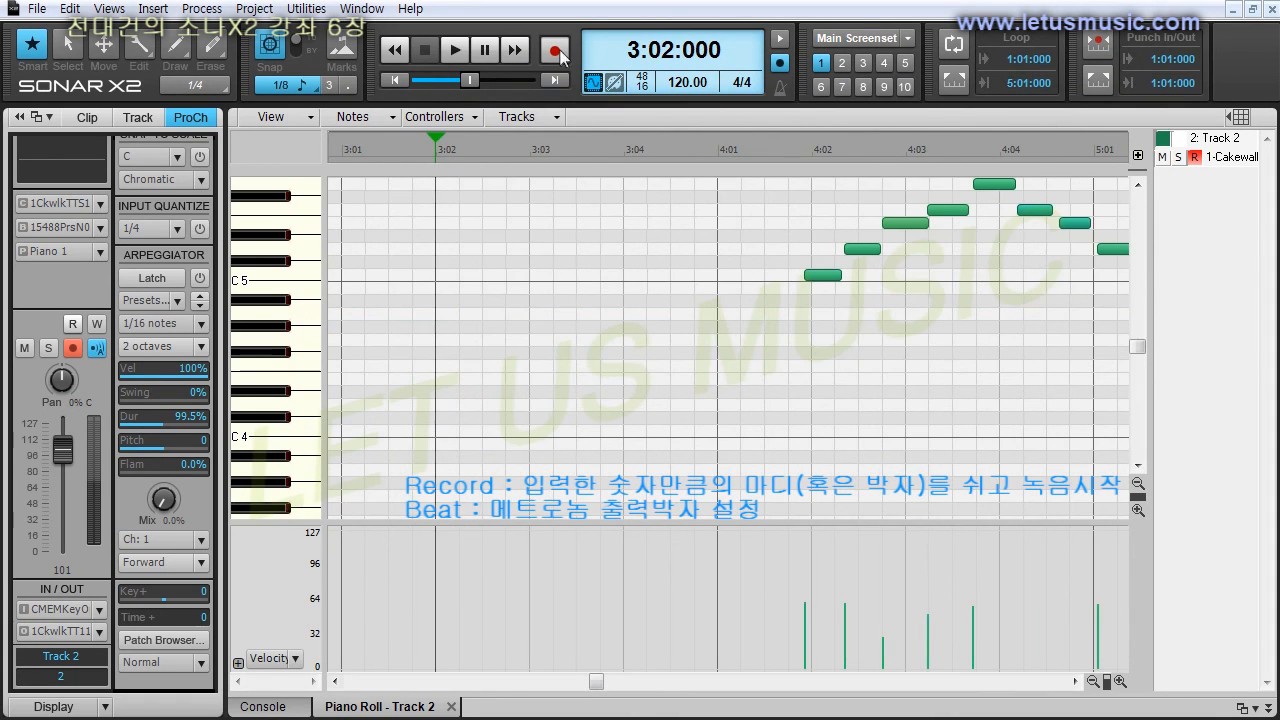
Record another melody take on Track 2 starting at 3:02, using the metronome count-in.
left_click(557, 51)
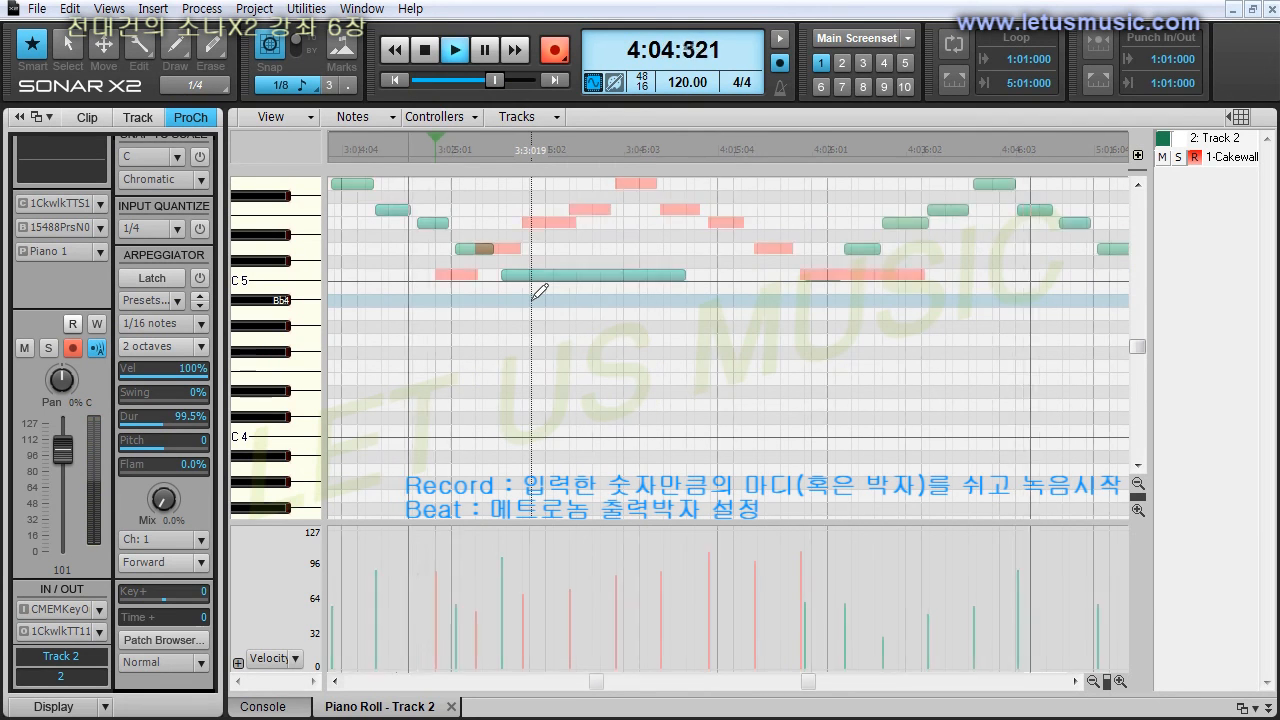
key("space")
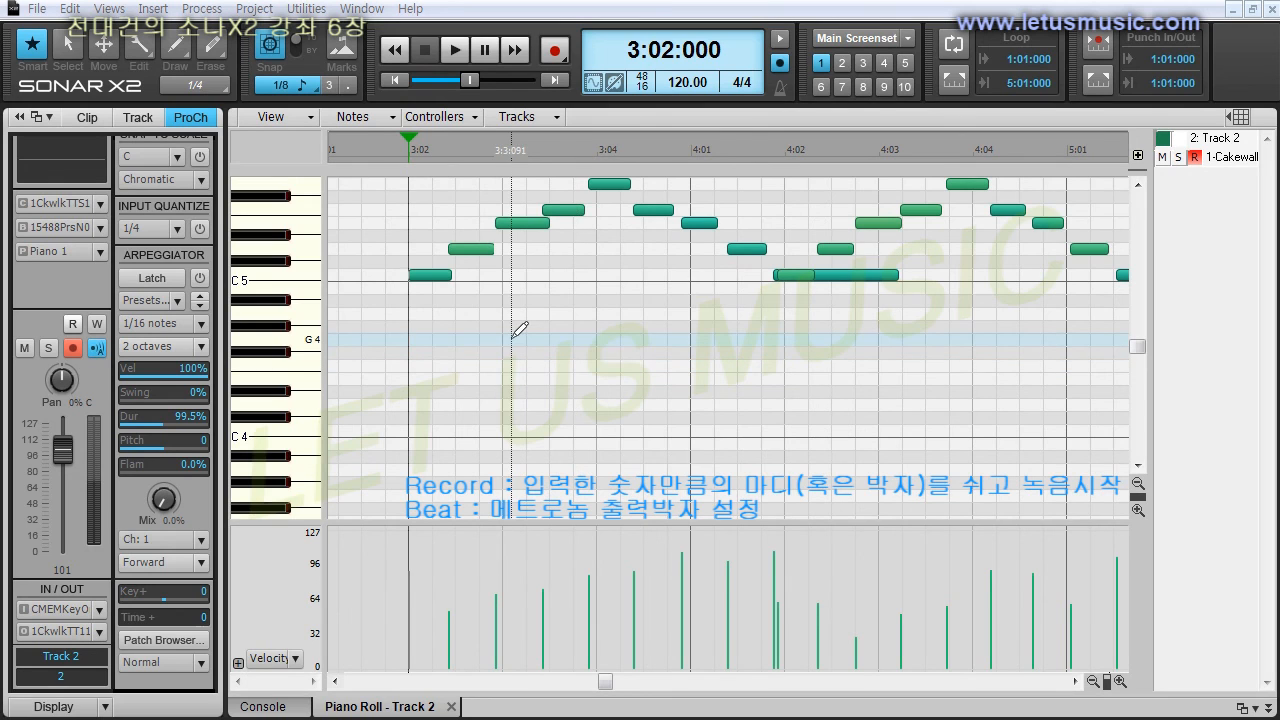
Reopen the metronome preferences and review the record count-in, playback and recording options.
left_click(782, 88)
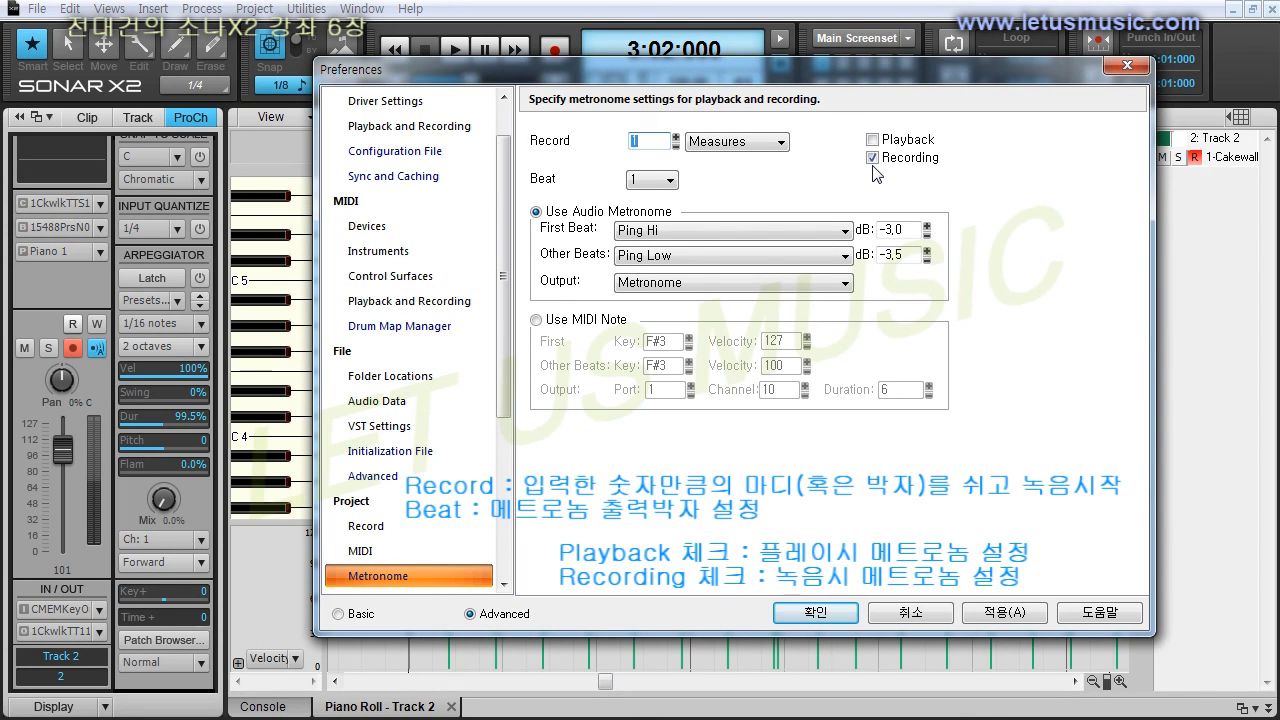
left_click(650, 146)
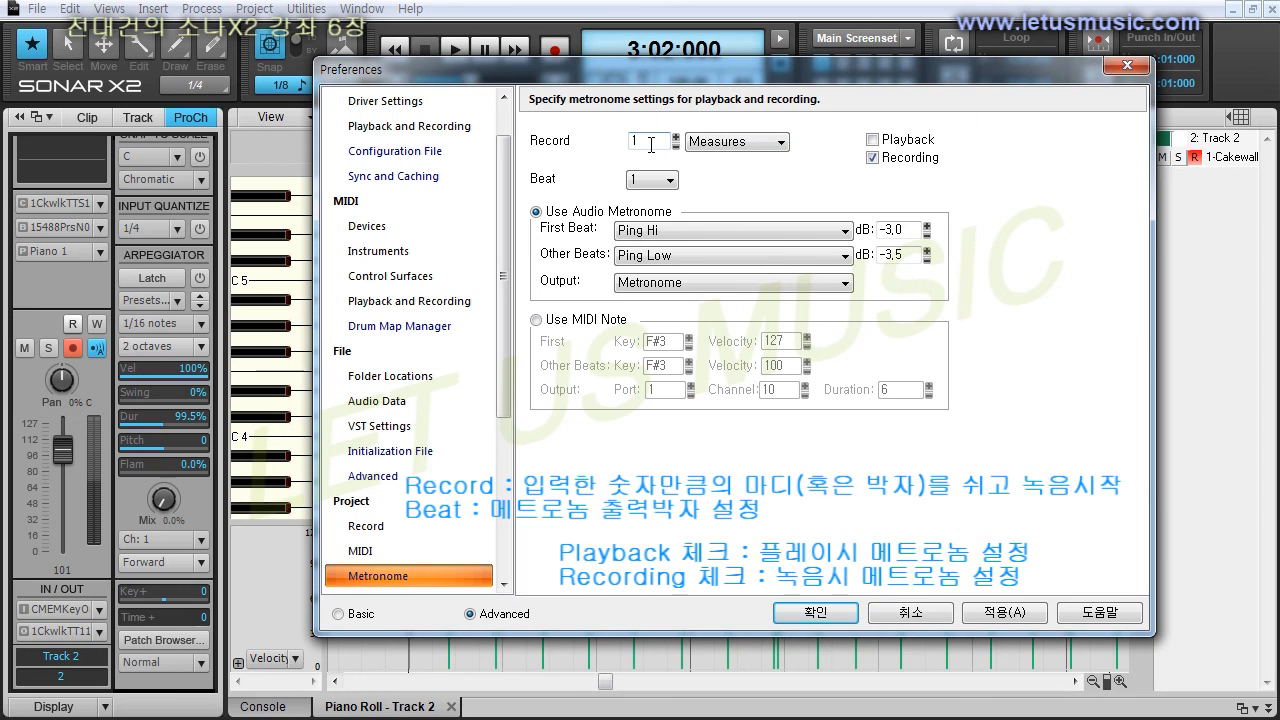
left_click(815, 612)
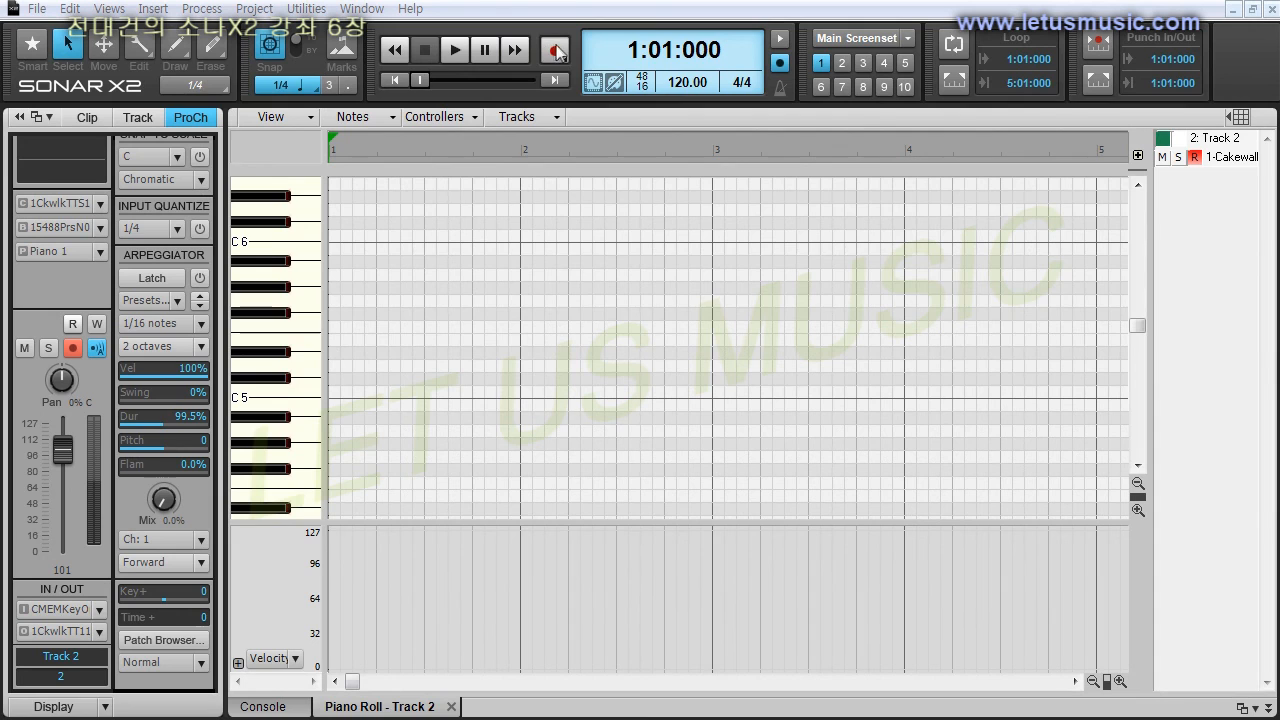
Record a four-measure piano melody on Track 2 from the start of measure 1.
key("space")
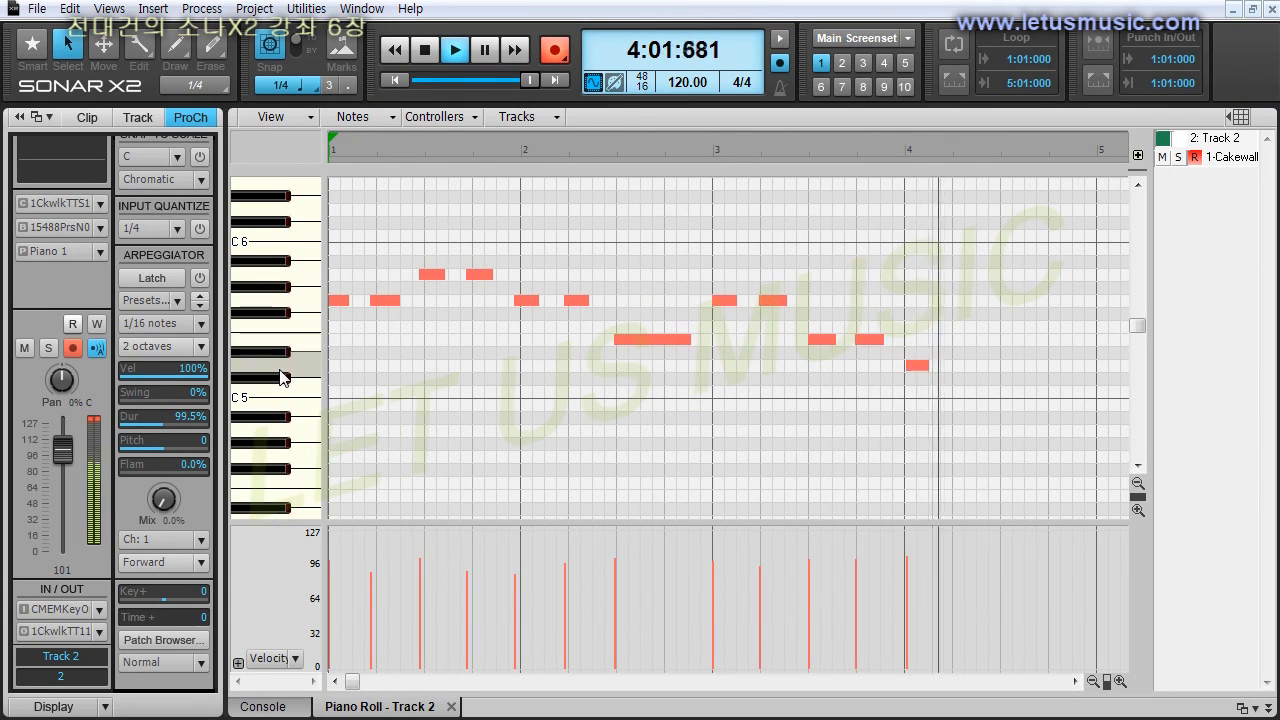
key("space")
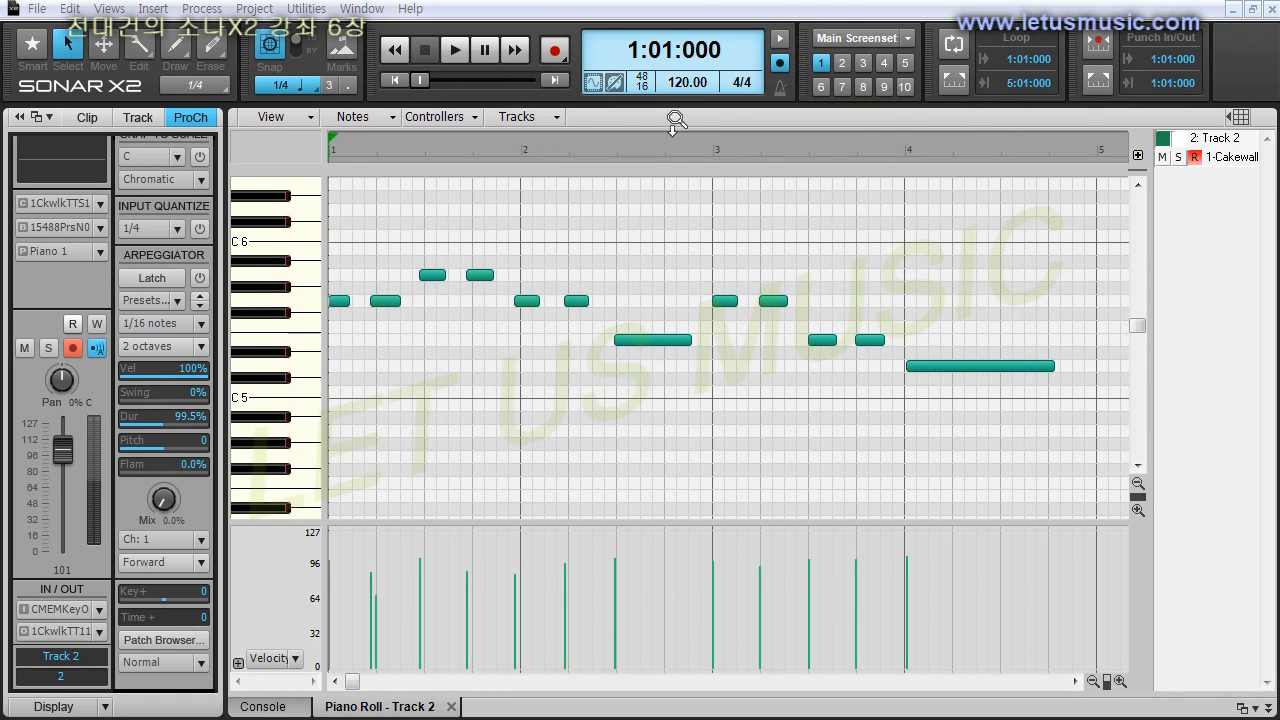
Reveal the track view and insert a new MIDI track below Track 2.
left_click_drag(674, 237, 675, 692)
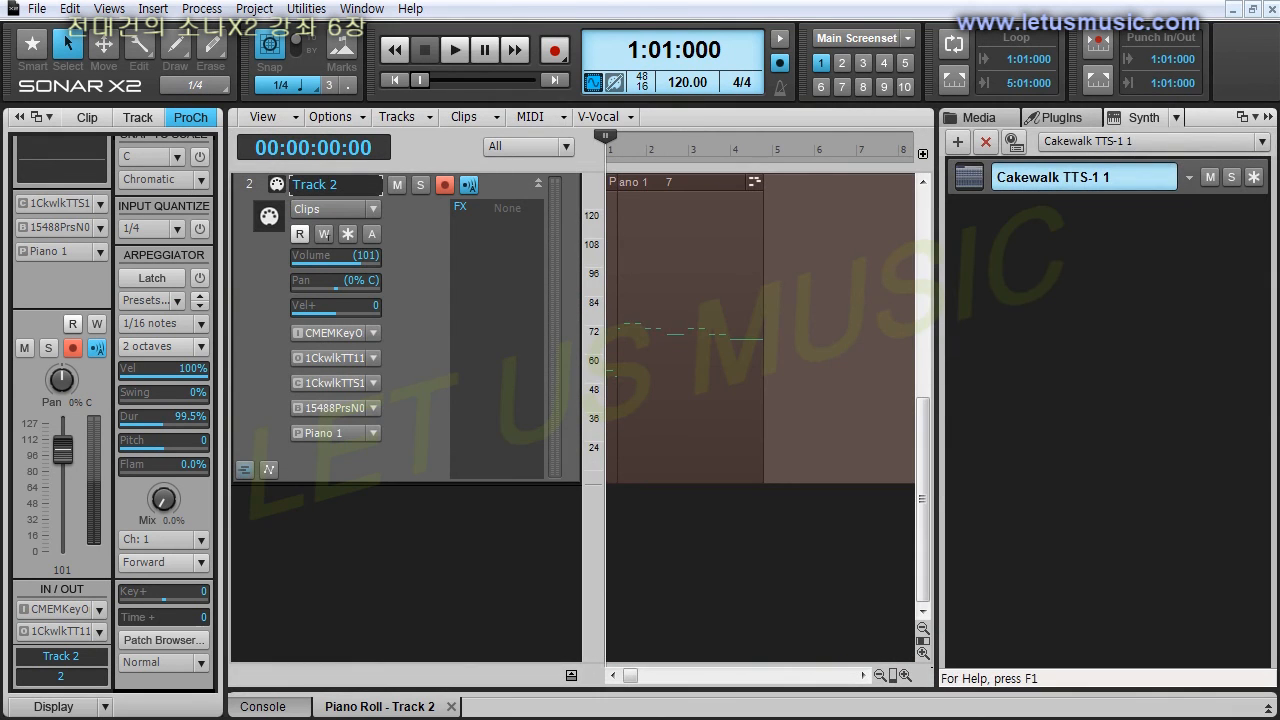
right_click(374, 521)
left_click(468, 584)
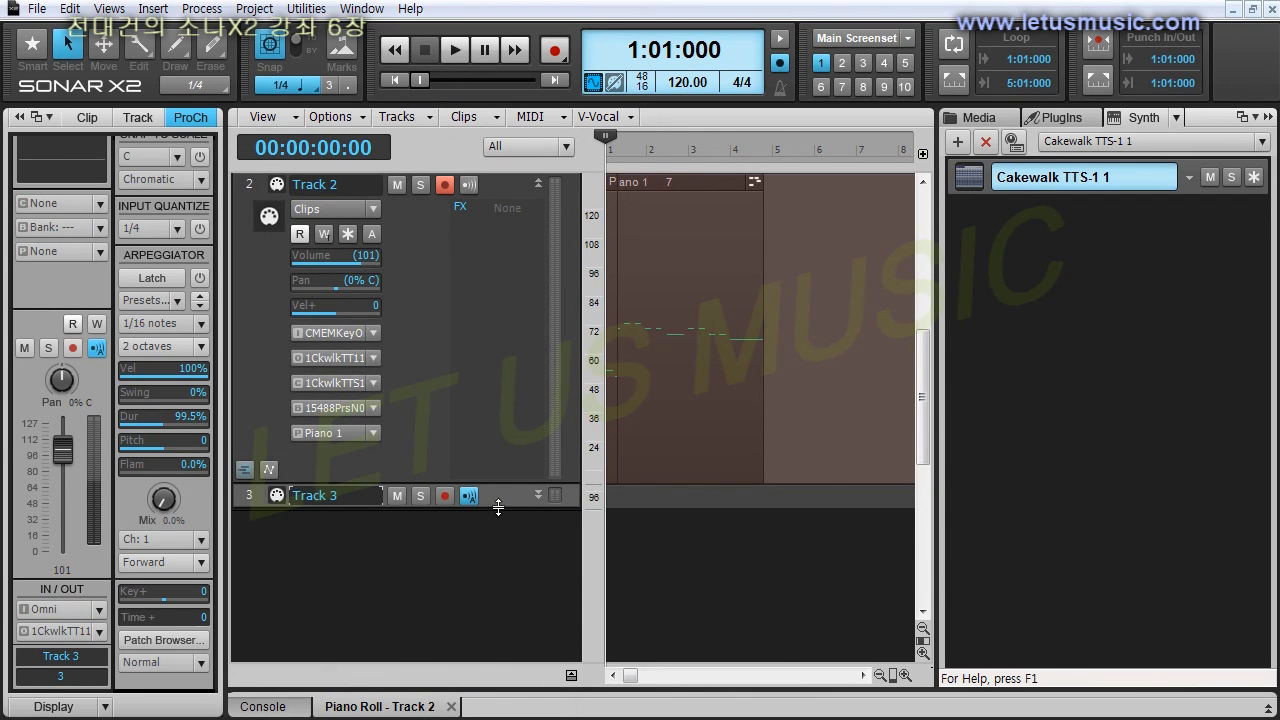
Expand Track 3 and assign it channel 10 of Cakewalk TTS-1, bank 15360-Preset Rhythm, and patch Standard Set.
left_click_drag(498, 508, 499, 665)
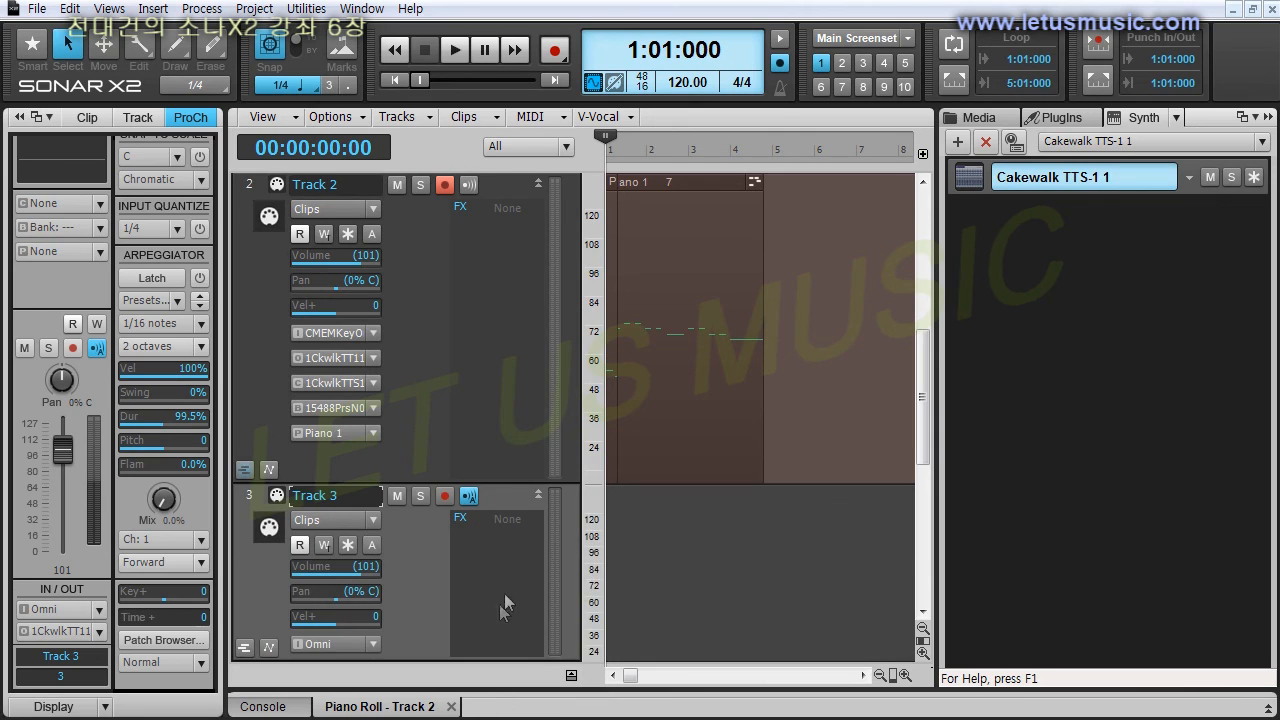
scroll(506, 583, "down", 1)
left_click_drag(489, 349, 492, 579)
left_click(375, 384)
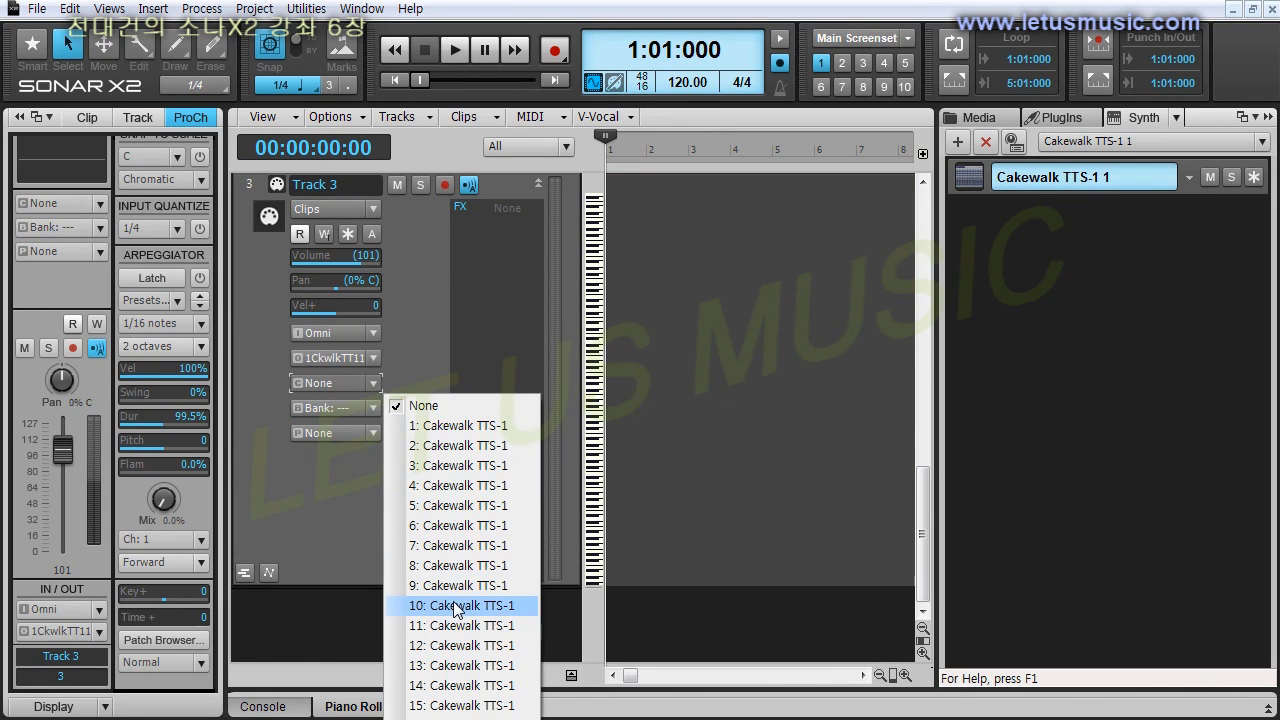
left_click(457, 608)
left_click(378, 405)
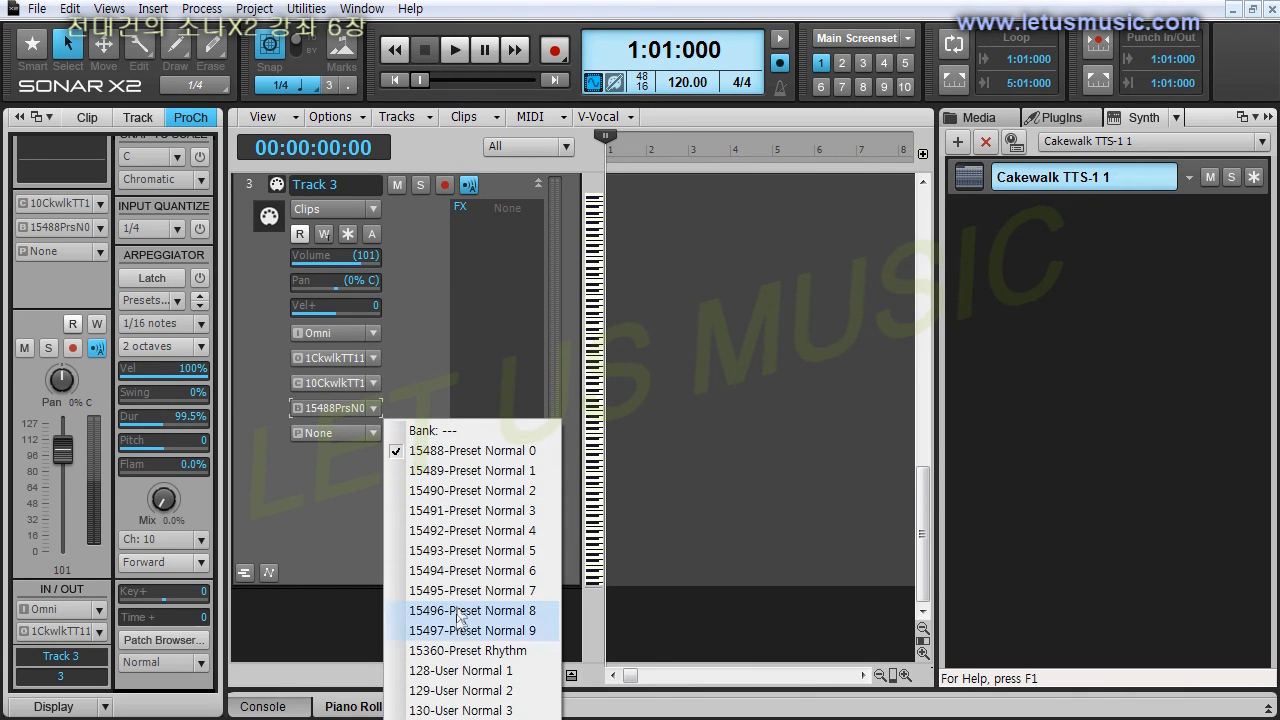
left_click(459, 651)
left_click(374, 432)
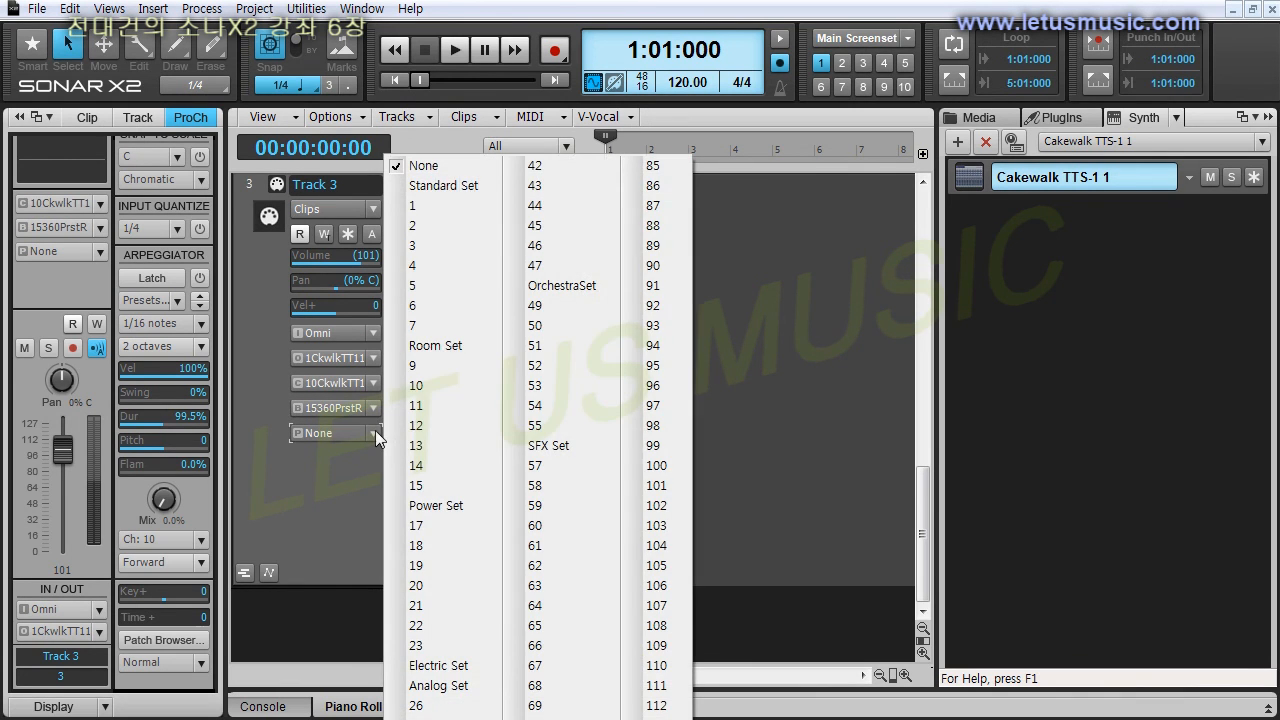
left_click(460, 185)
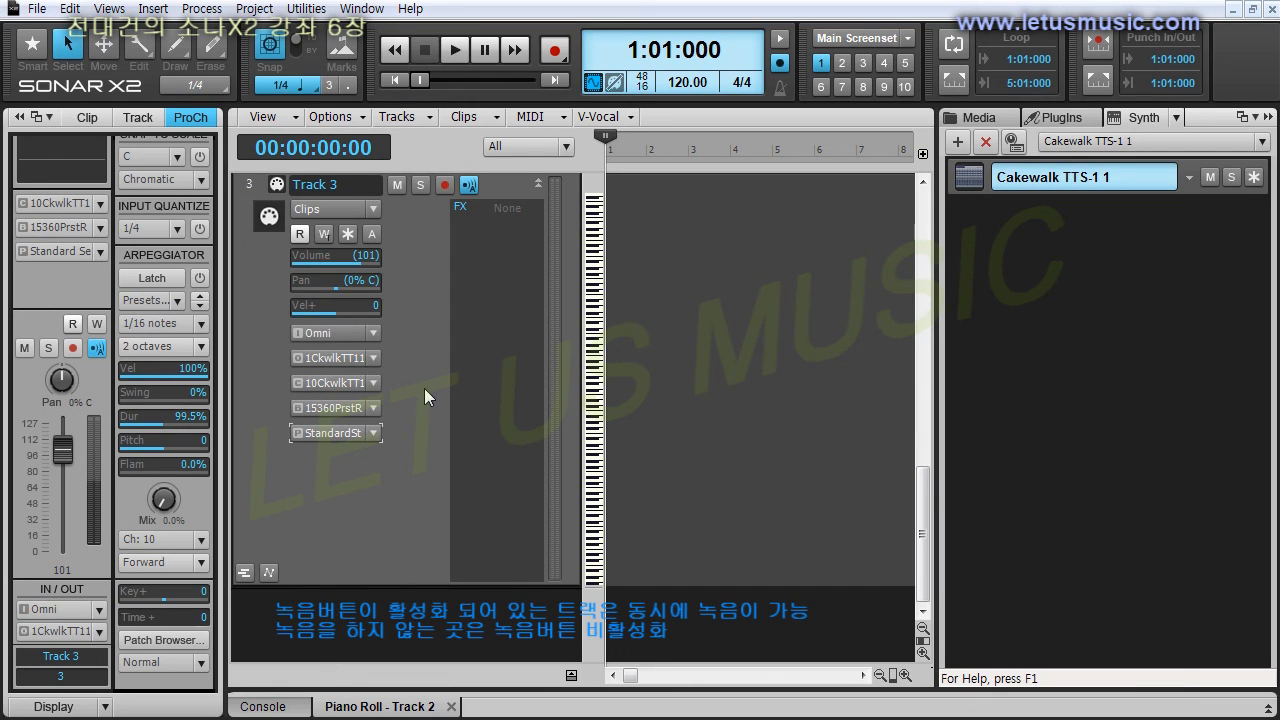
Collapse Tracks 3 and 2, disarm recording on Track 2, and make Track 3 the active track.
left_click(538, 184)
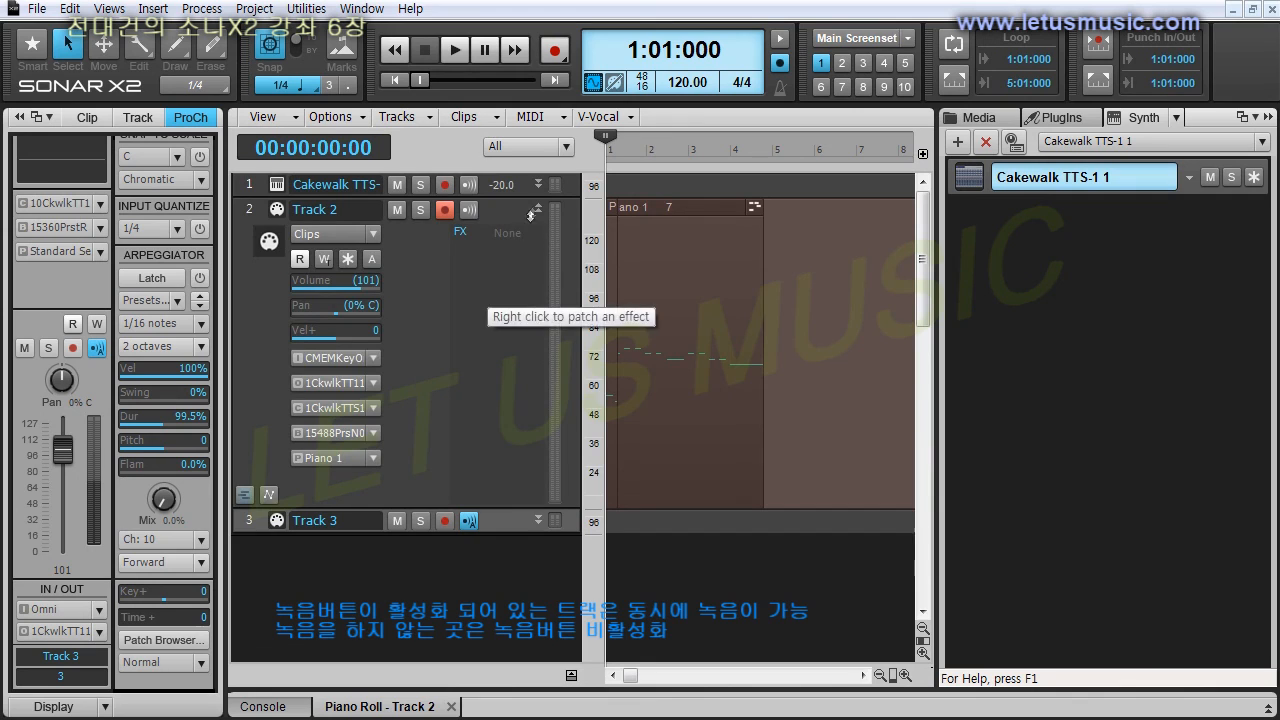
left_click(538, 209)
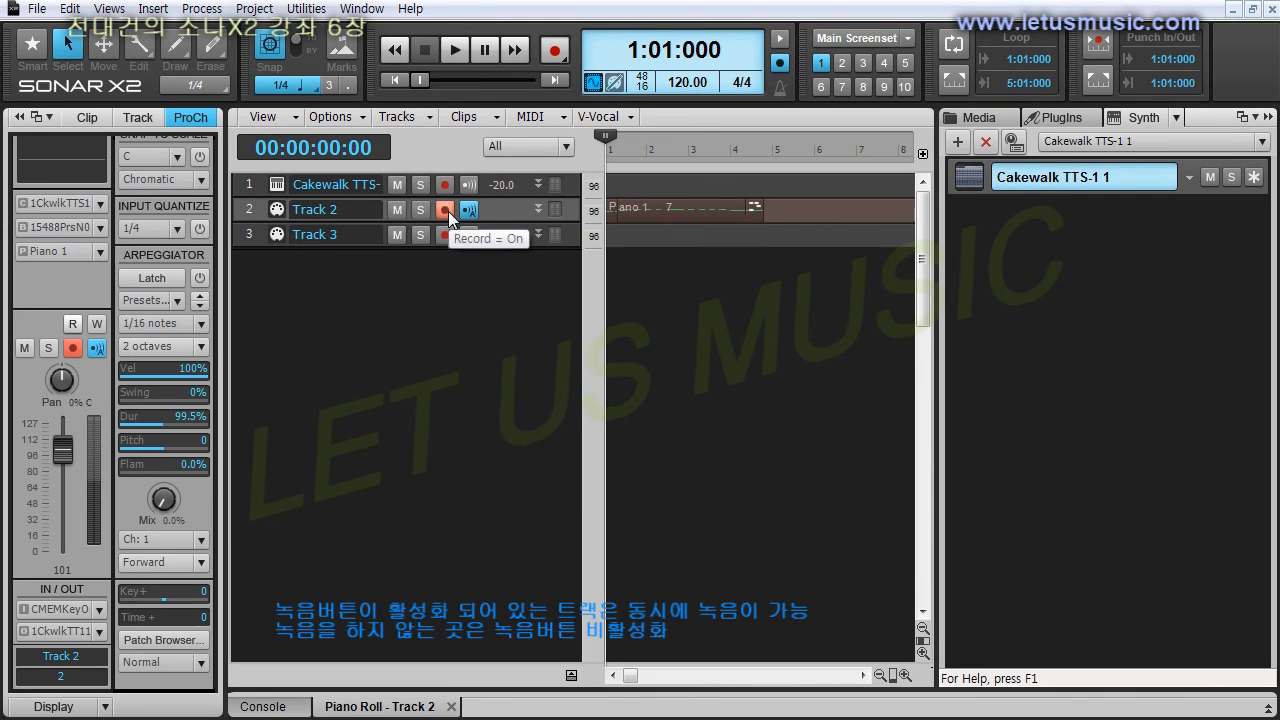
left_click(446, 210)
left_click(443, 235)
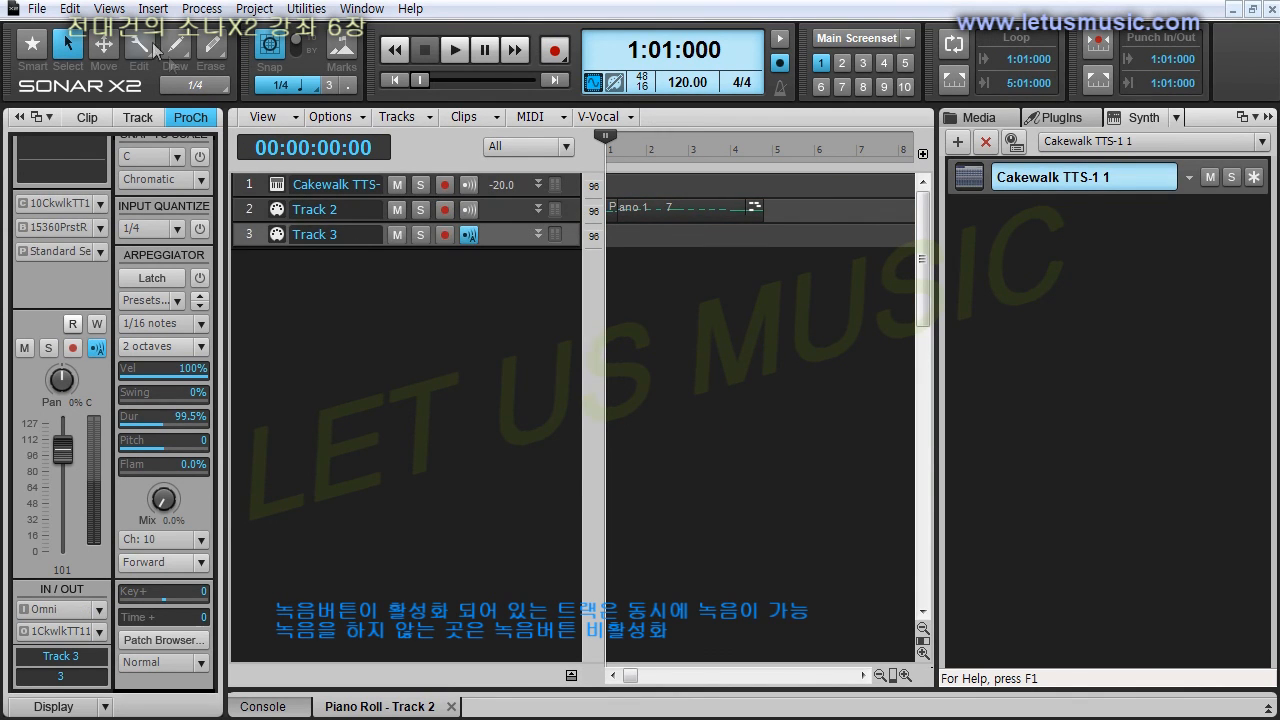
Open the Piano Roll view for Track 3 at the kick, snare and hi-hat rows.
left_click(109, 8)
left_click(182, 140)
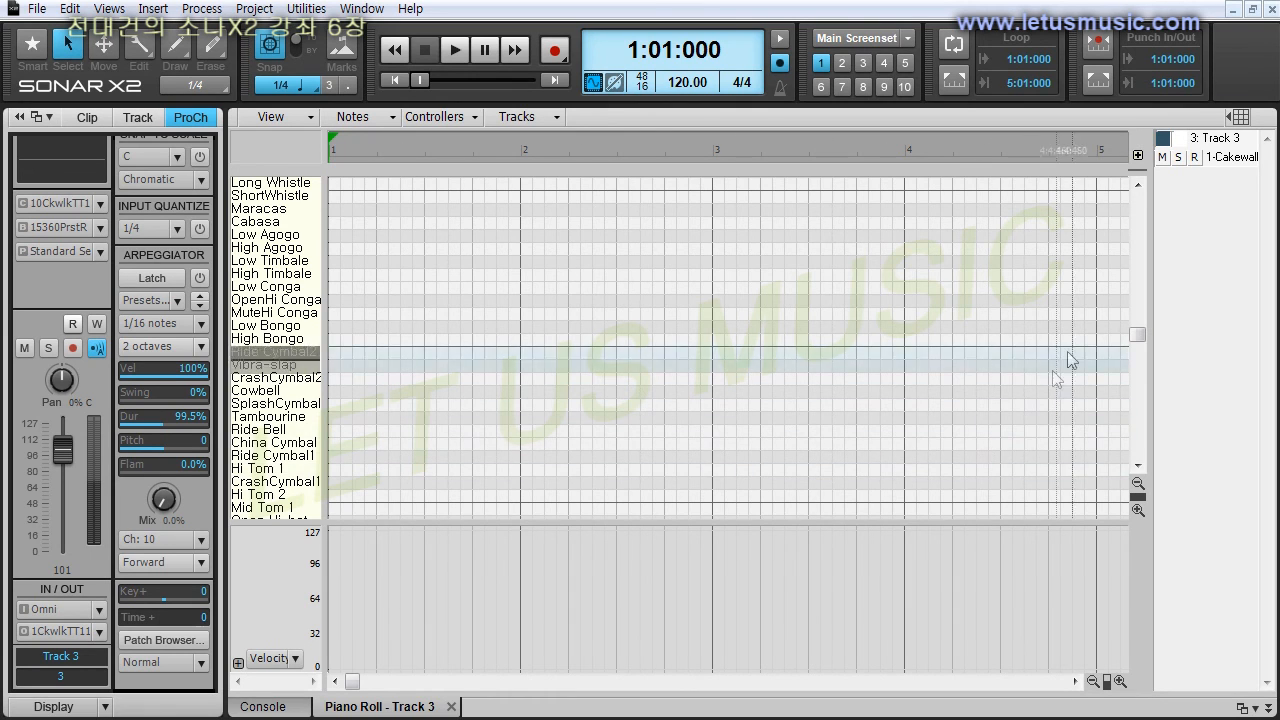
left_click_drag(1137, 335, 1137, 377)
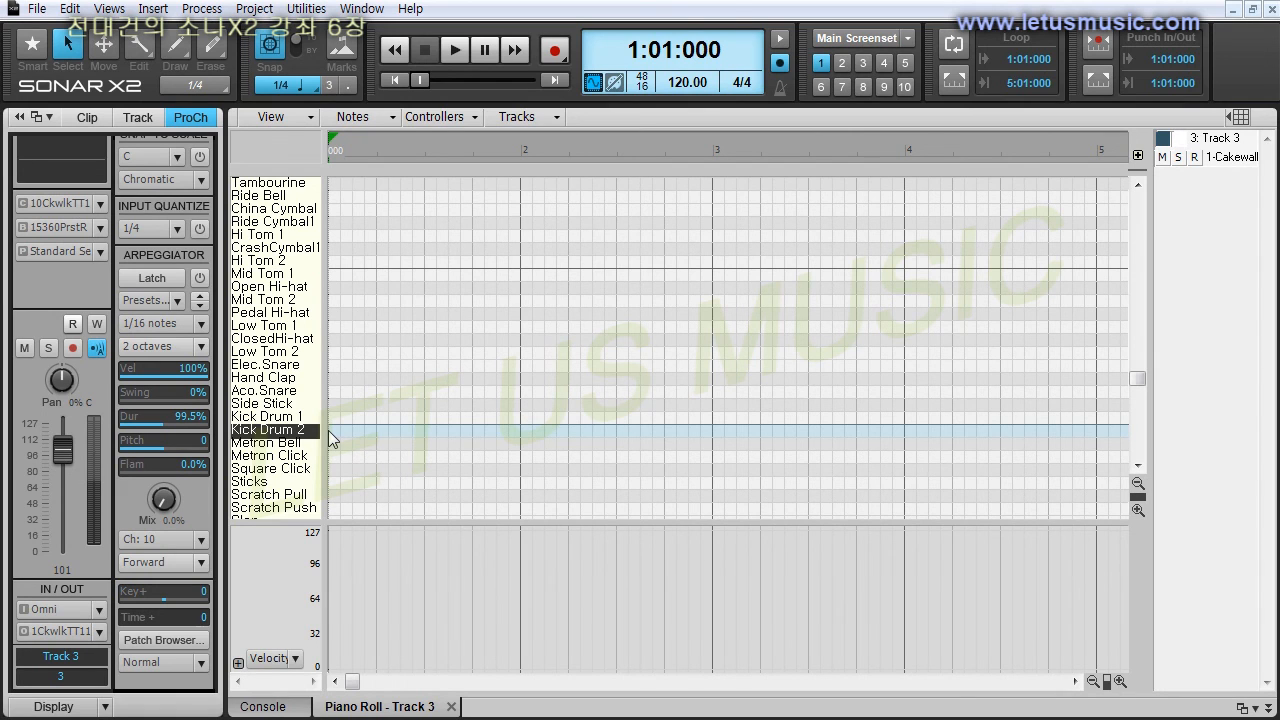
Record a four-bar kick and snare pattern on Track 3 and overdub a closed hi-hat part on it.
left_click(552, 48)
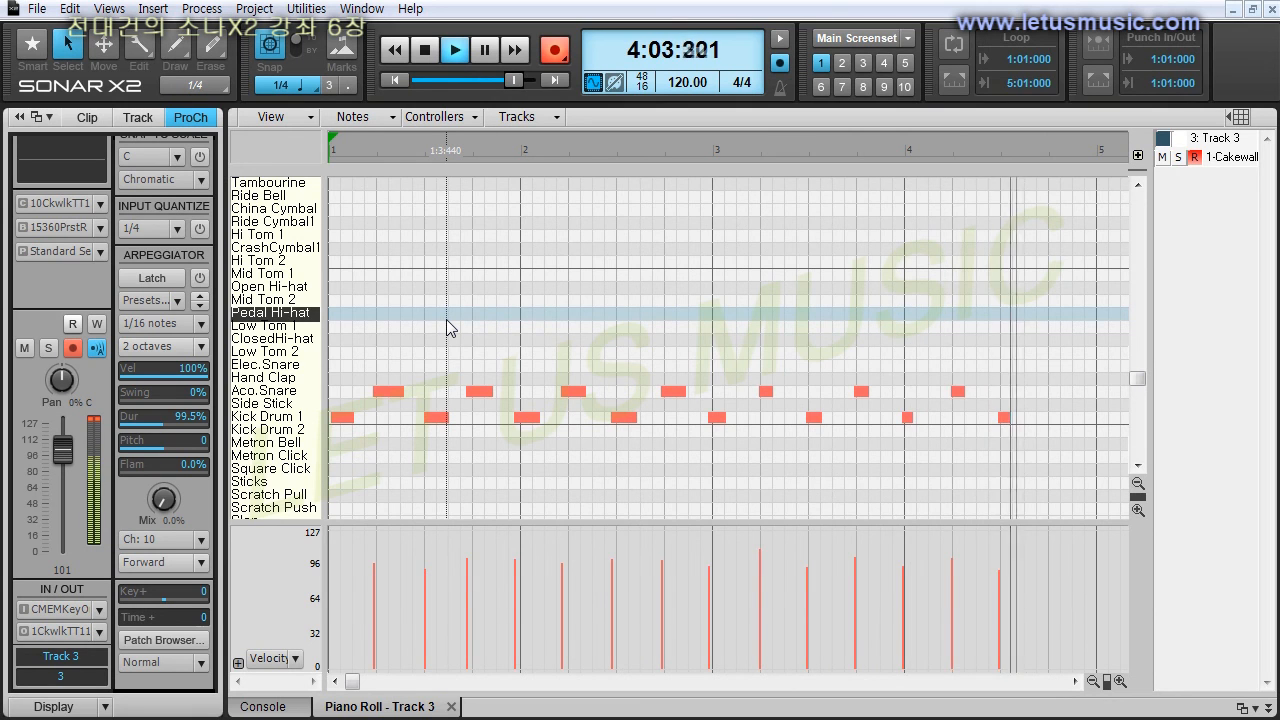
key("space")
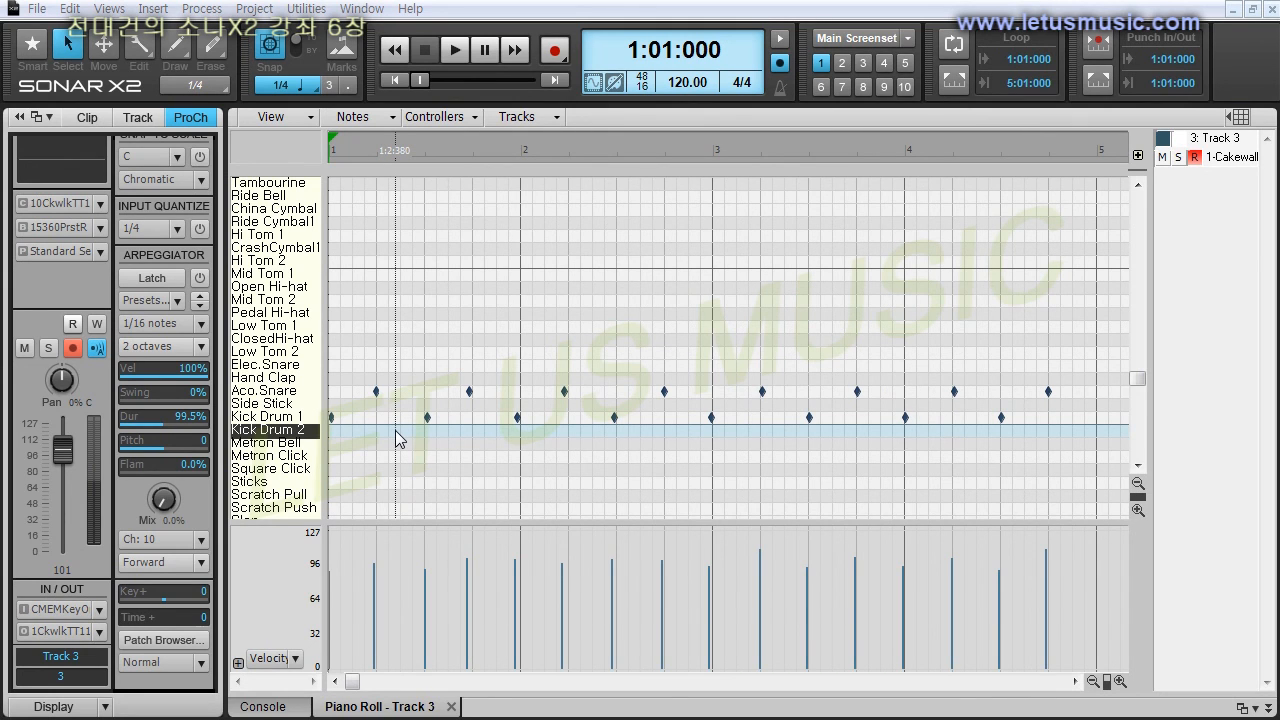
key("space")
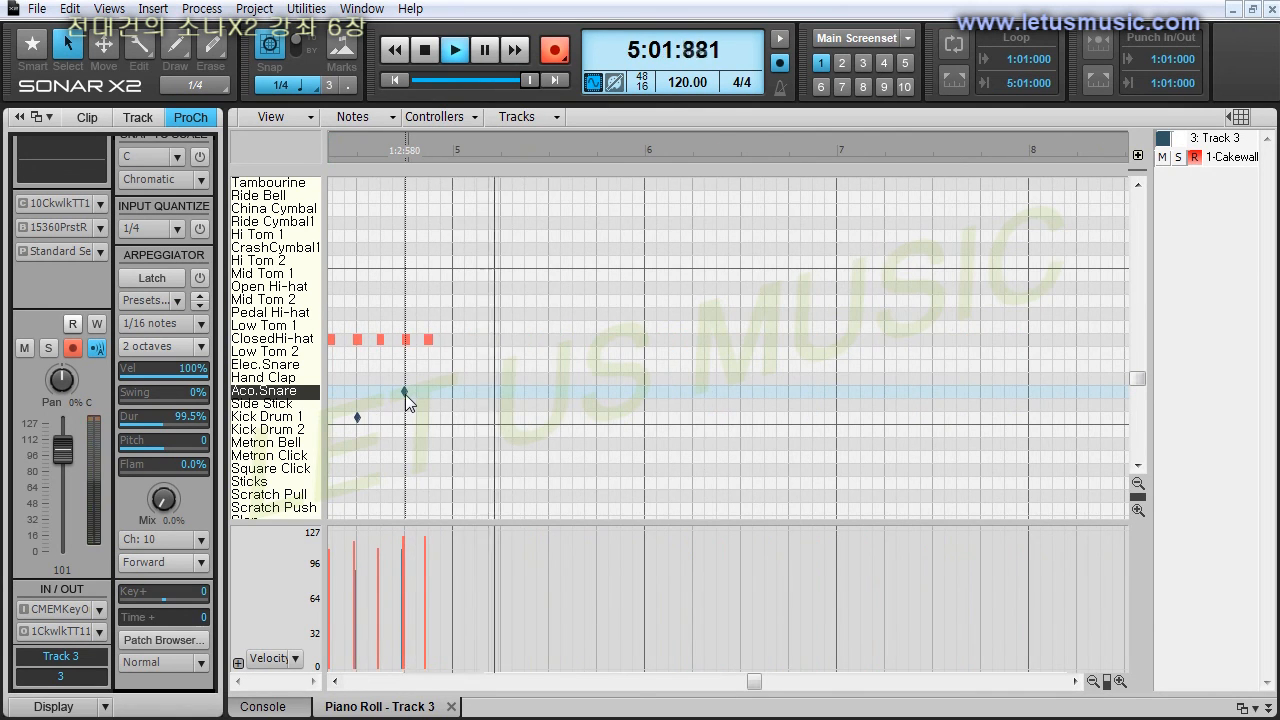
key("space")
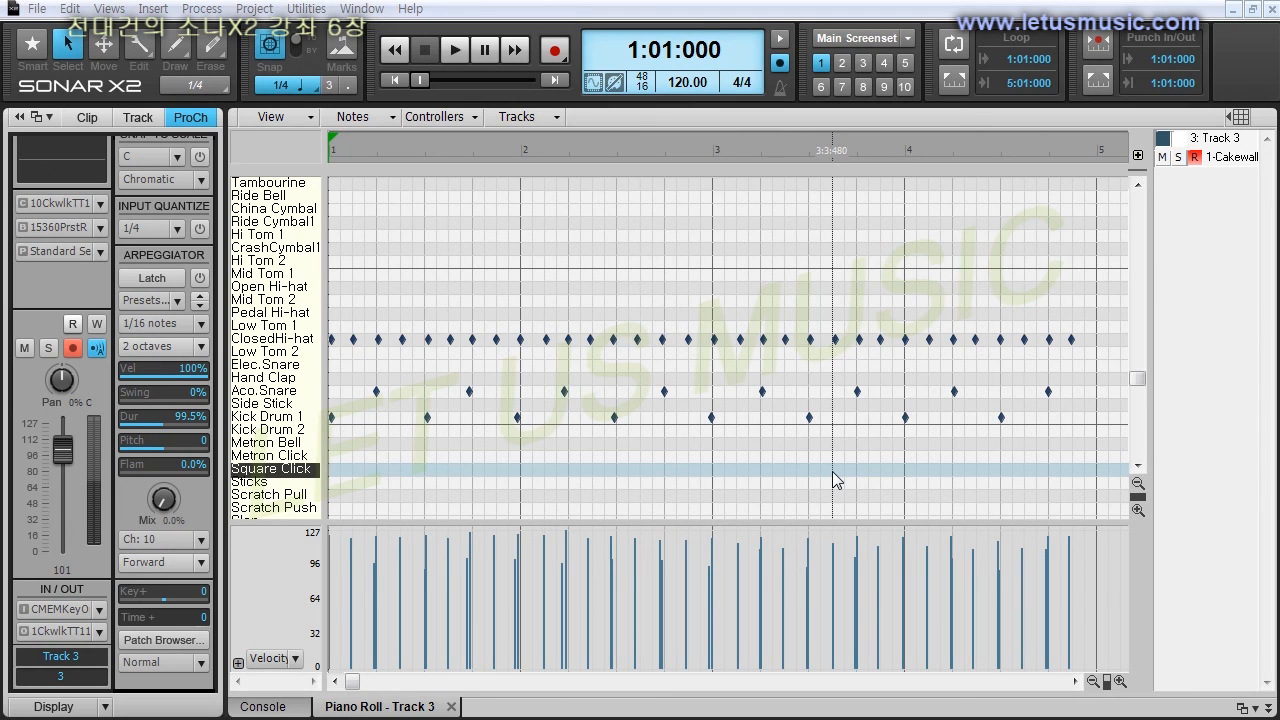
Pick Track 2 and Track 3 for simultaneous display in the Piano Roll.
left_click(558, 118)
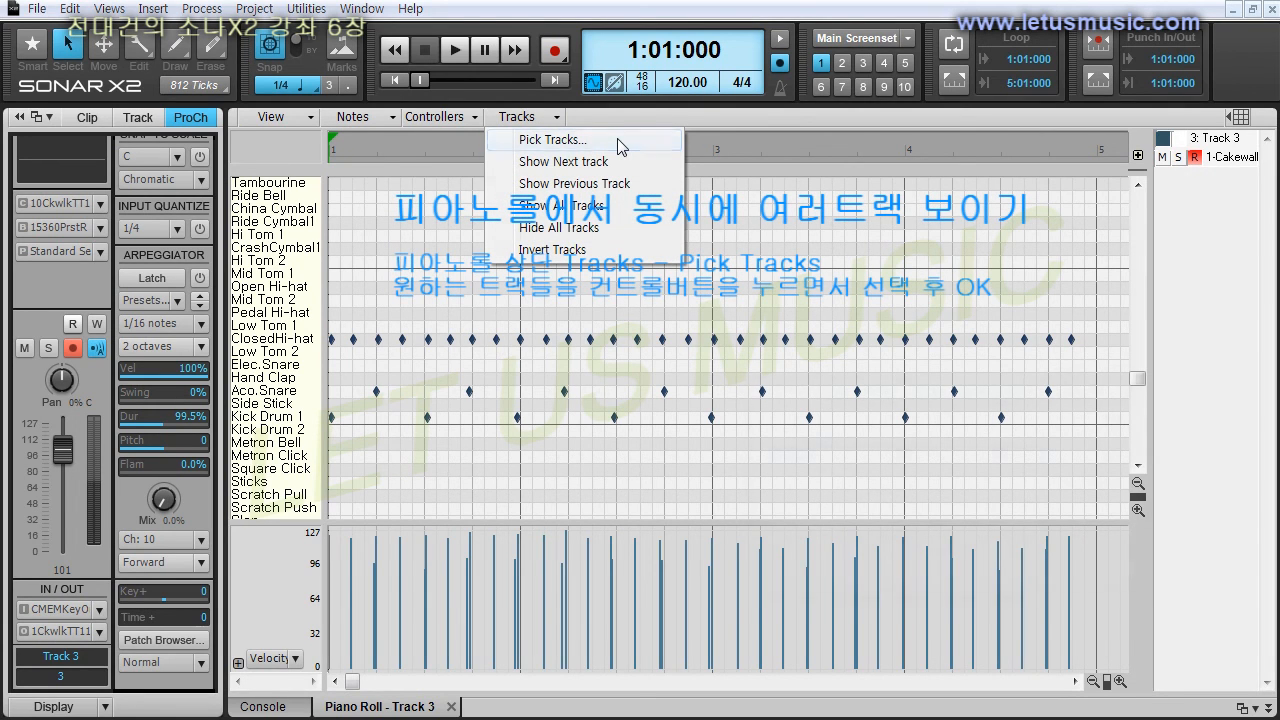
left_click(619, 145)
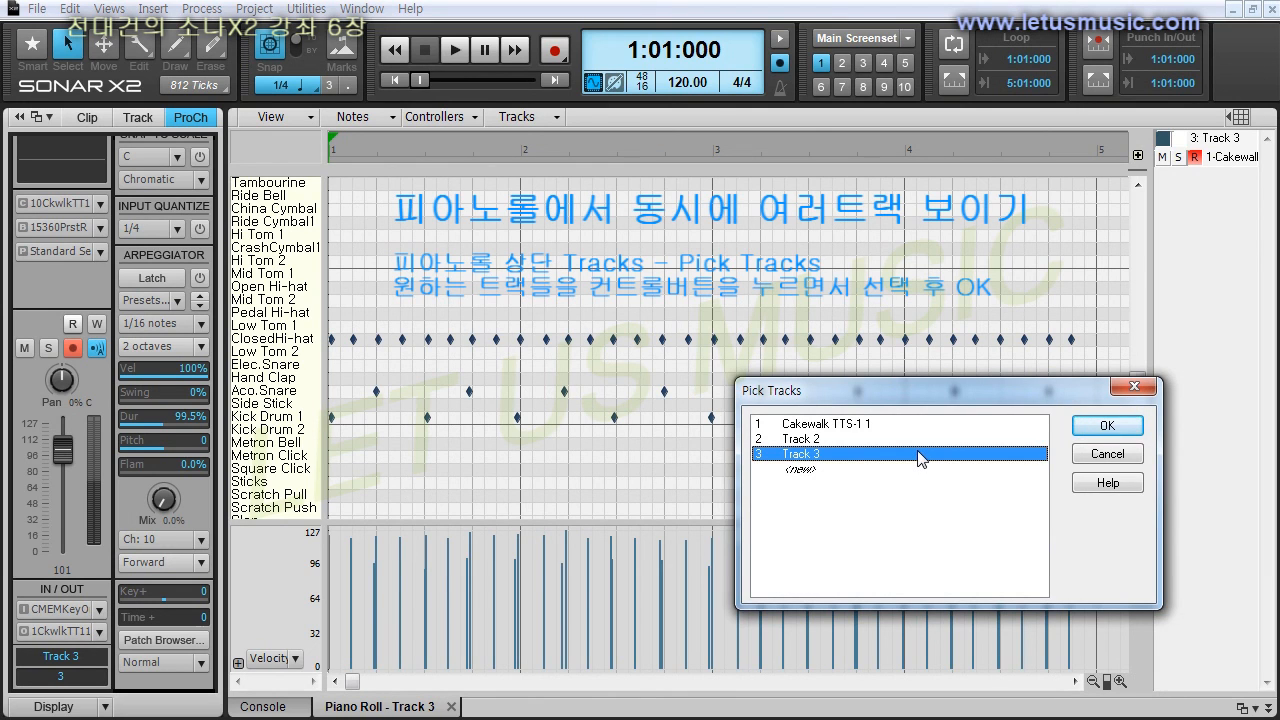
left_click(857, 441)
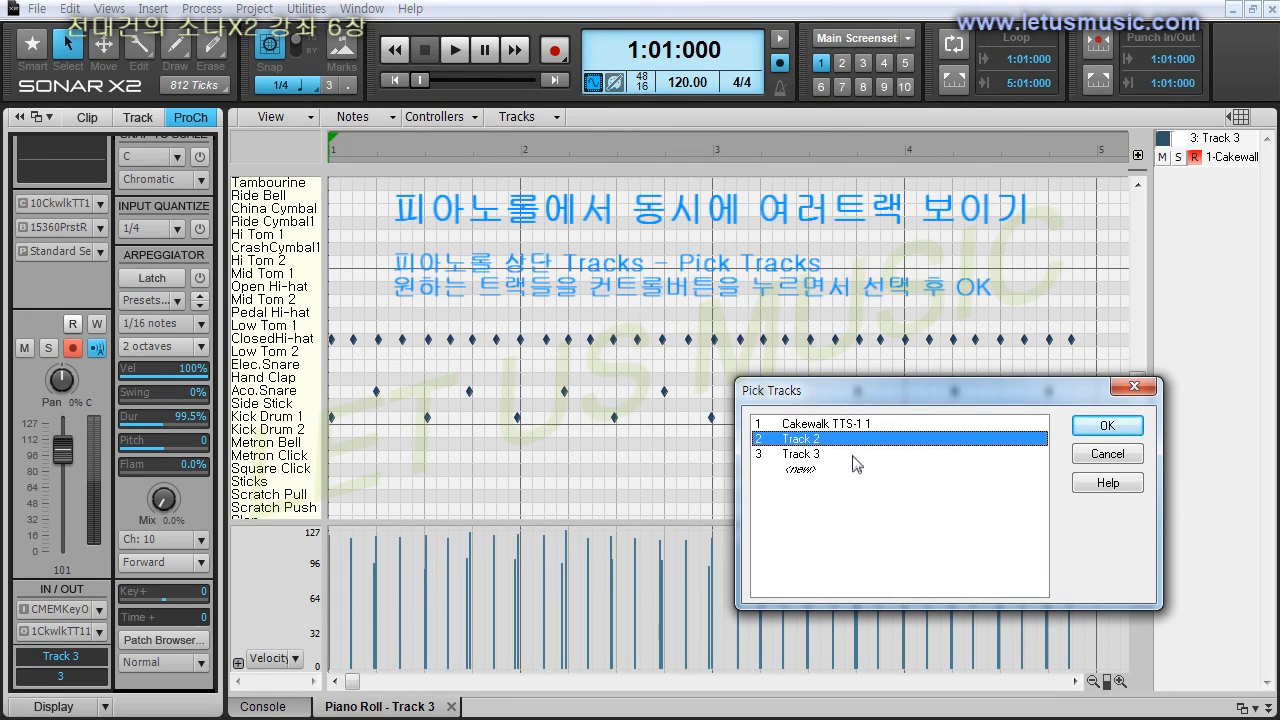
left_click(857, 461)
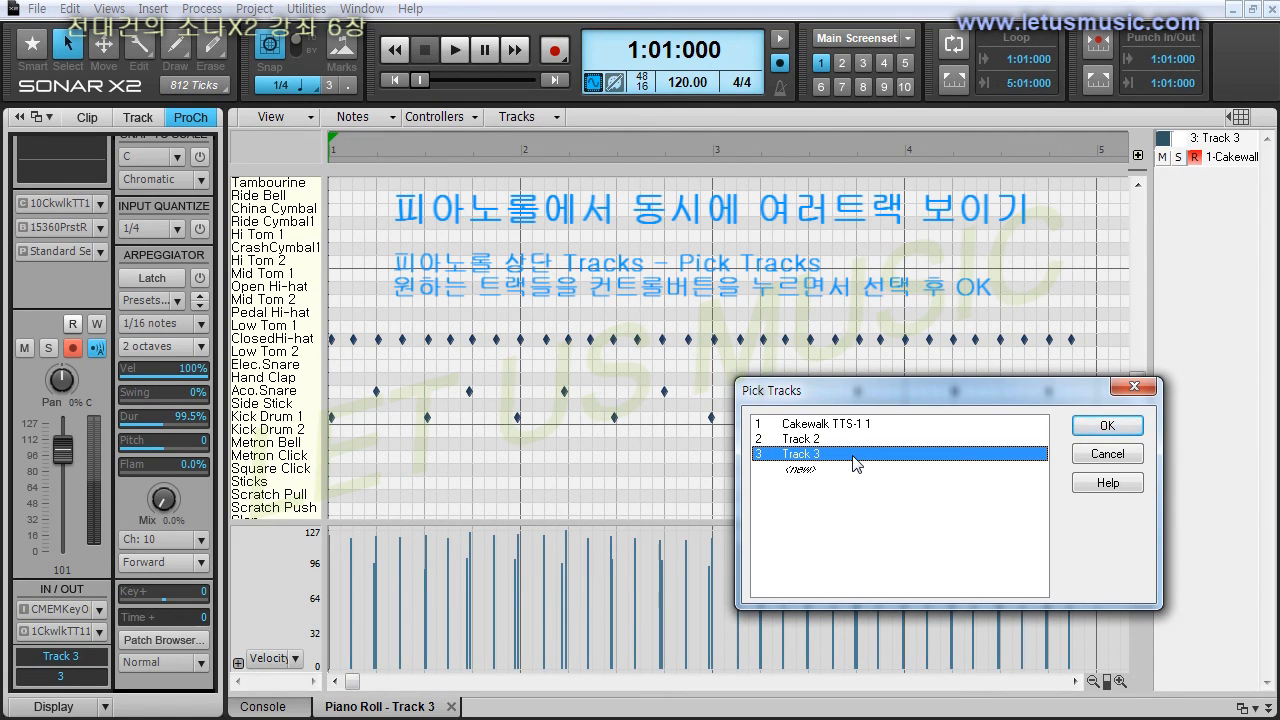
left_click(850, 440, "ctrl")
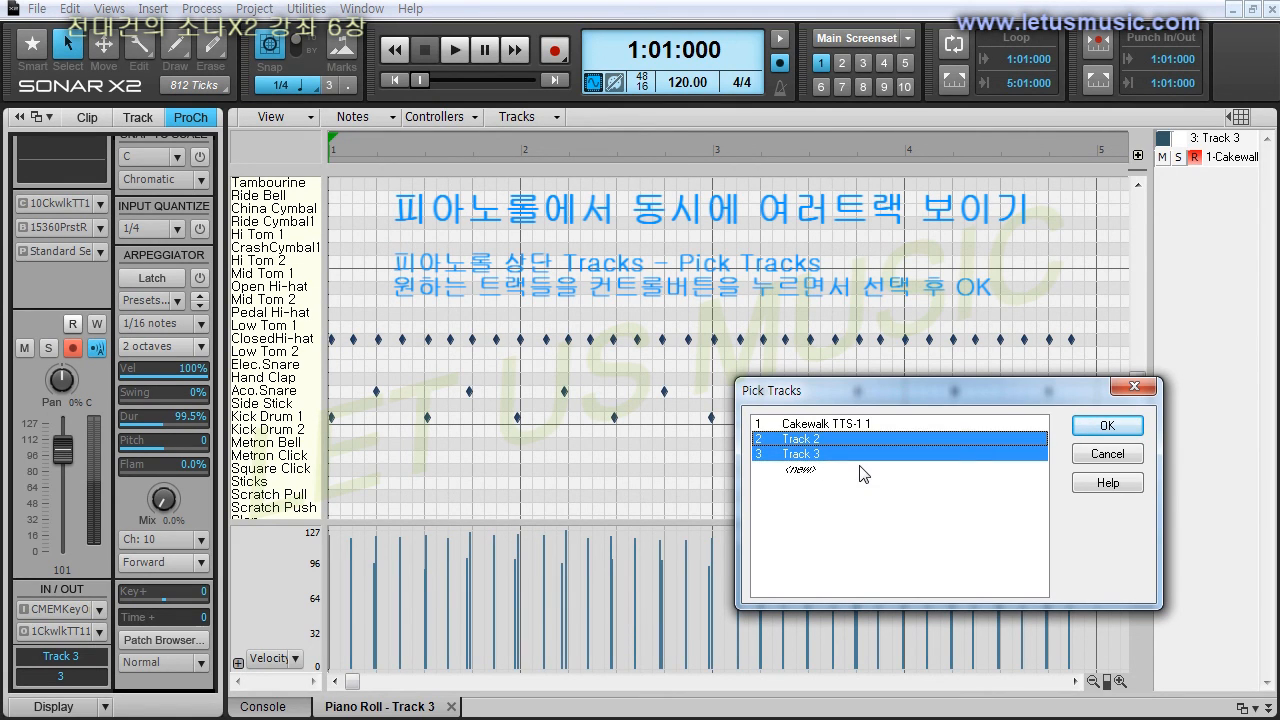
left_click(1105, 425)
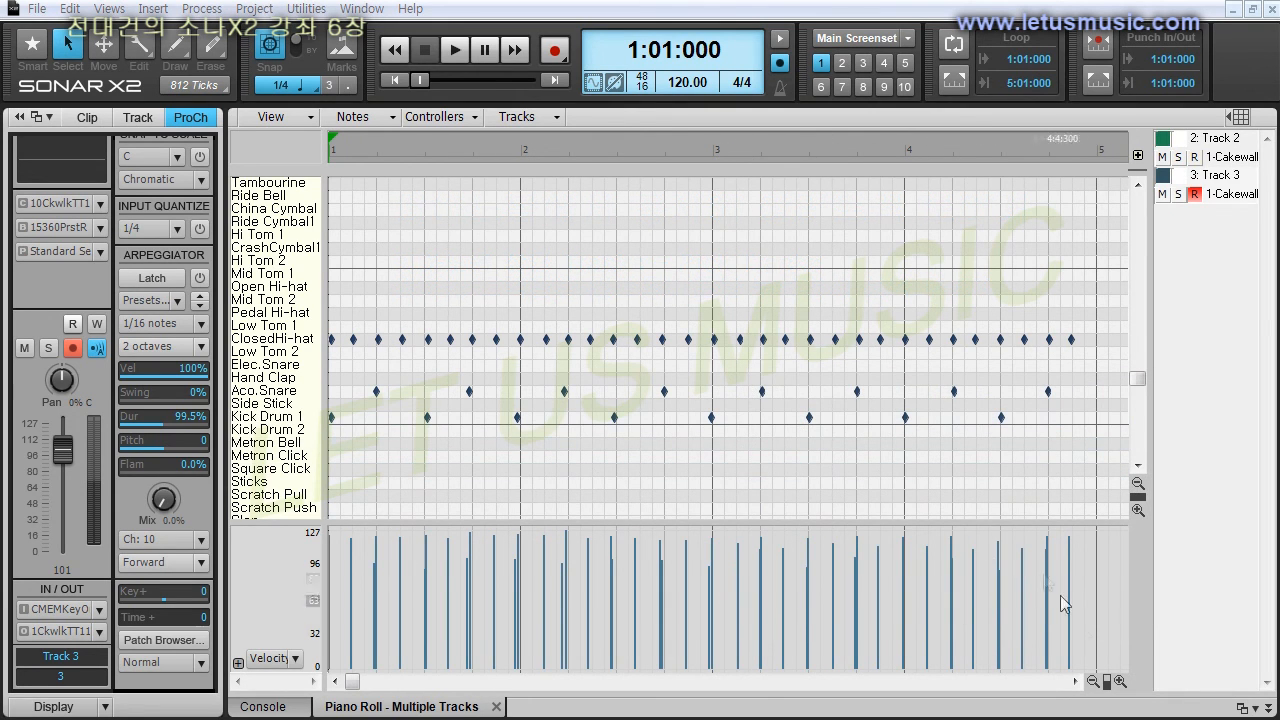
Adjust the Piano Roll's horizontal and vertical zoom to view the notes of both tracks together.
left_click(1119, 682)
left_click(1119, 682)
left_click(1119, 682)
left_click(1119, 682)
left_click(1094, 682)
left_click(1094, 682)
left_click(1094, 682)
left_click(1094, 682)
left_click(1094, 682)
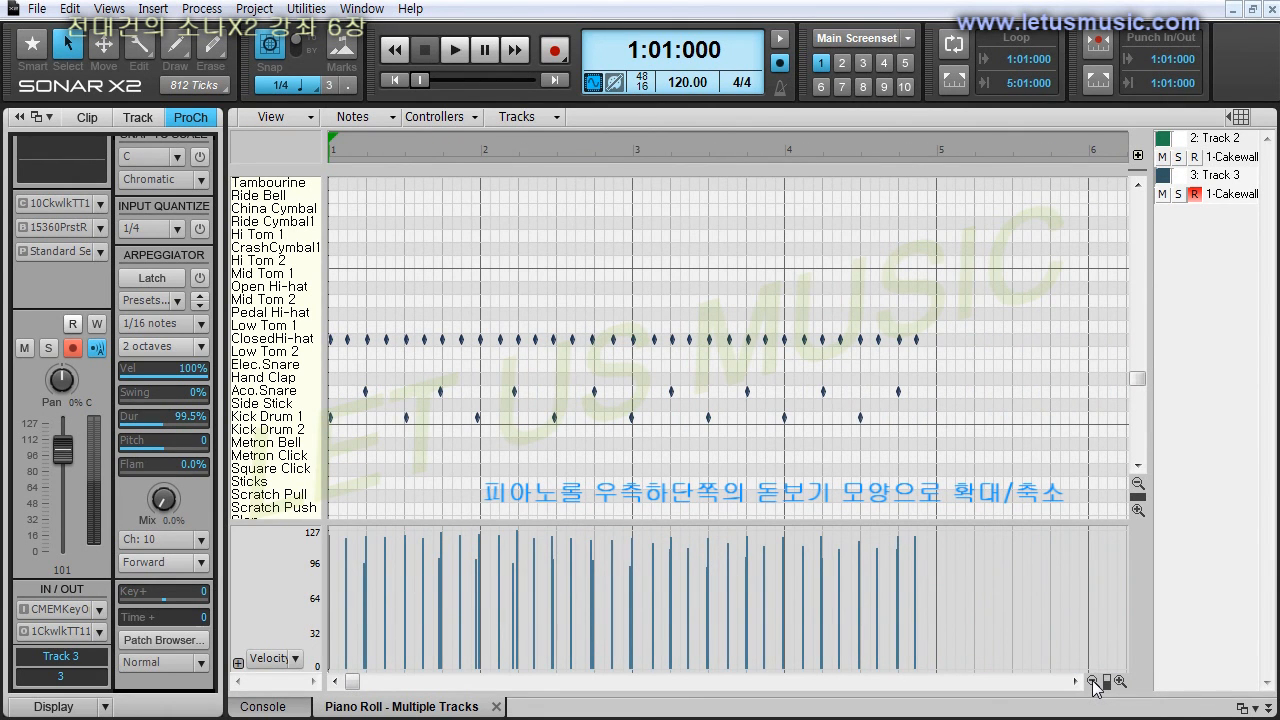
left_click(1137, 484)
left_click(1137, 484)
left_click(1137, 484)
left_click(1137, 484)
left_click(1137, 509)
left_click(1137, 509)
left_click(1137, 509)
left_click(1137, 483)
left_click(1137, 483)
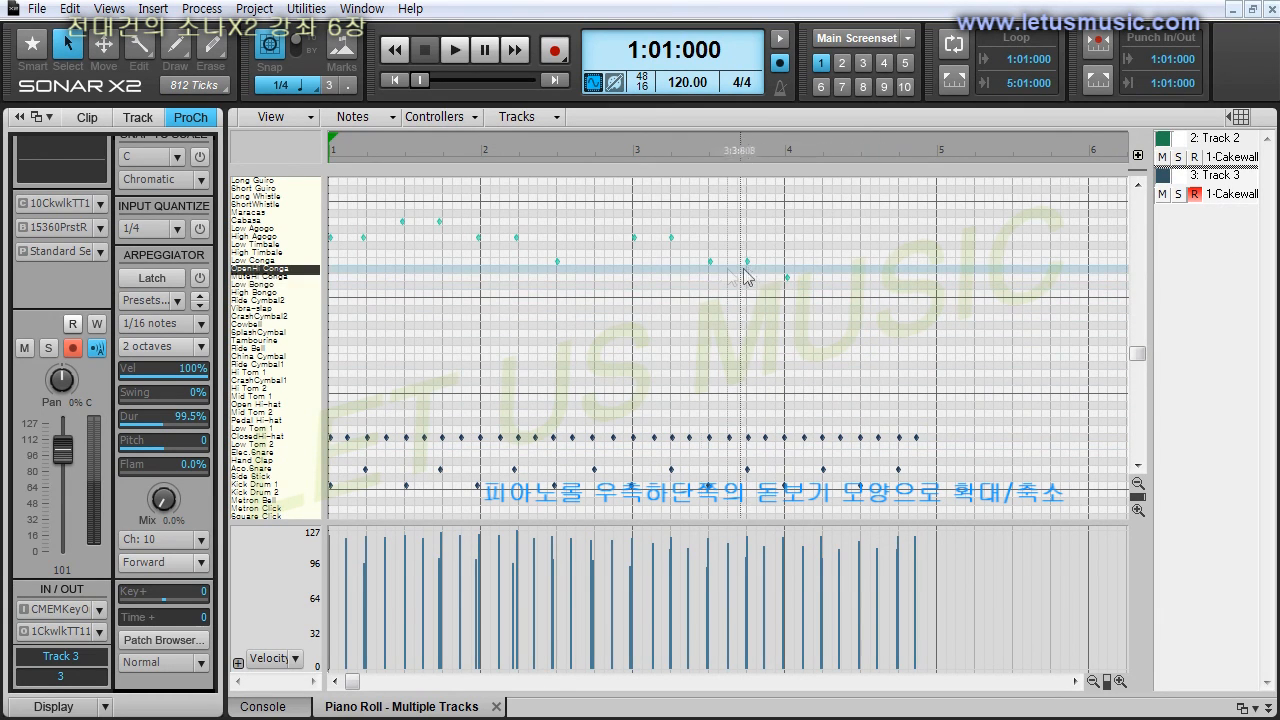
Make Track 2 active in the Piano Roll and disable its note editing after toggling its note display off and on.
left_click(1230, 155)
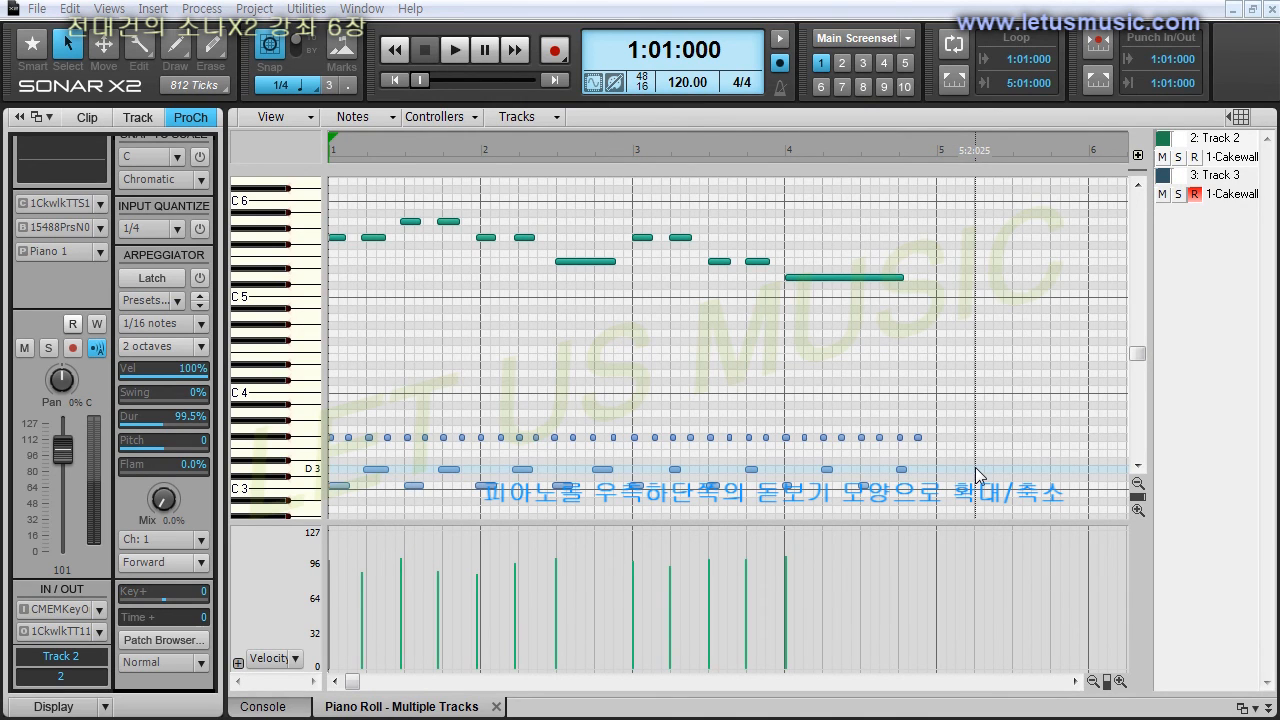
left_click(1163, 140)
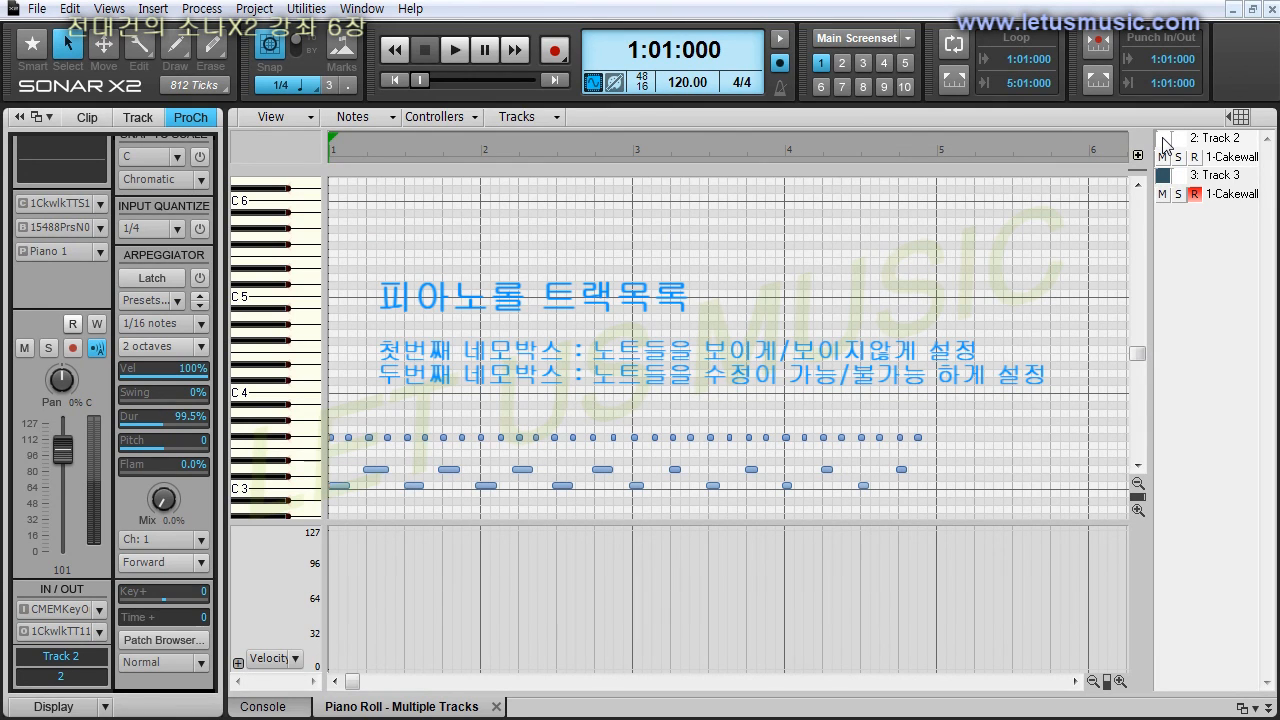
left_click(1163, 140)
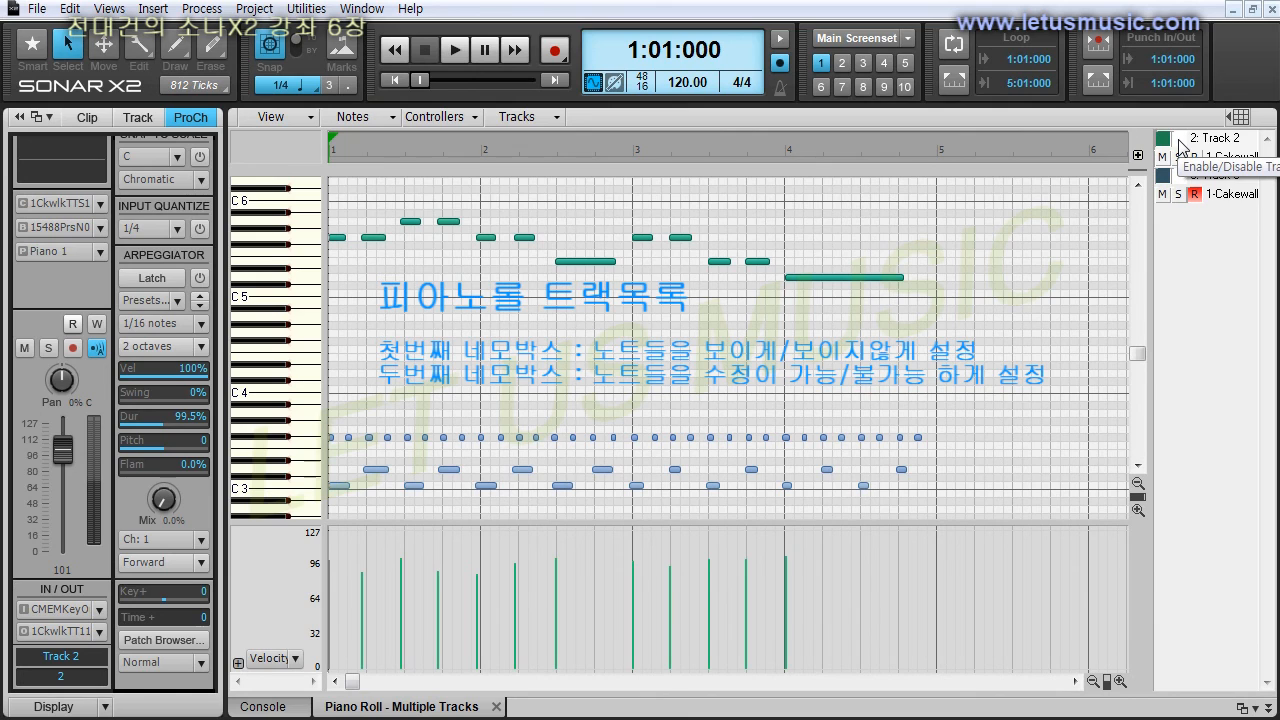
left_click(1182, 146)
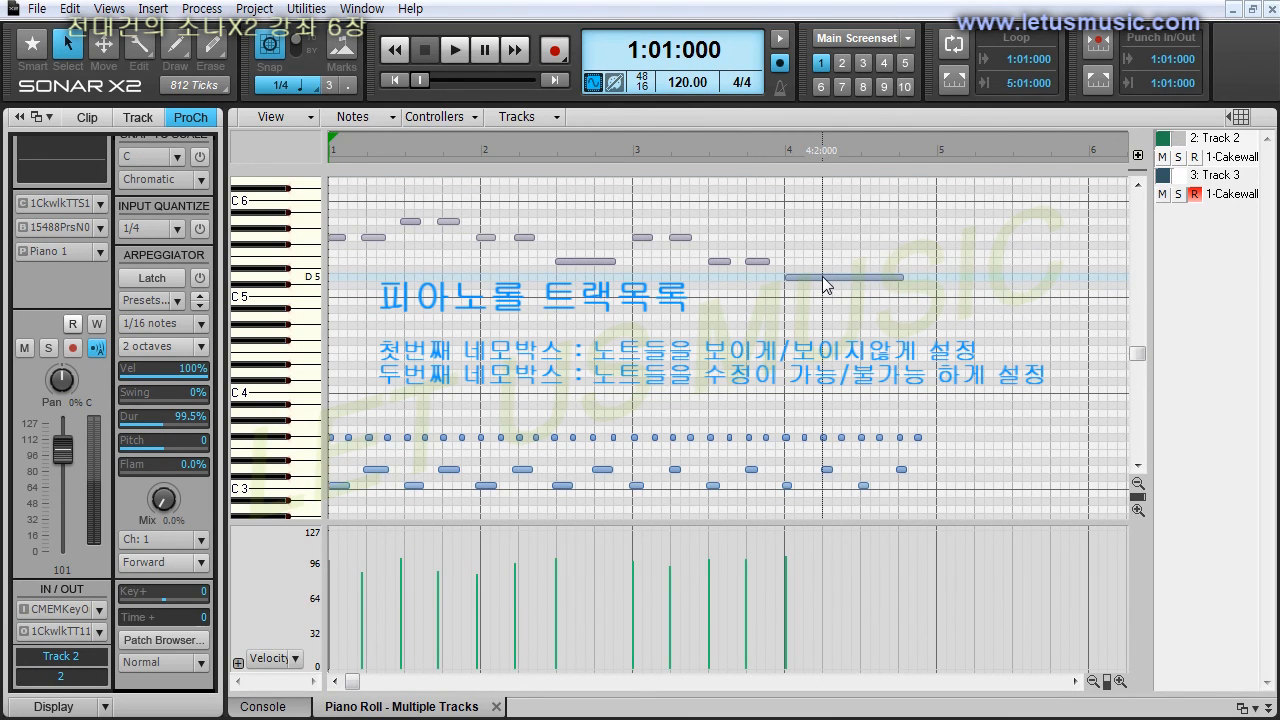
Try Track 2's mute and solo in the Piano Roll track list, turning each on and back off.
left_click(1162, 157)
left_click(1163, 158)
left_click(1179, 158)
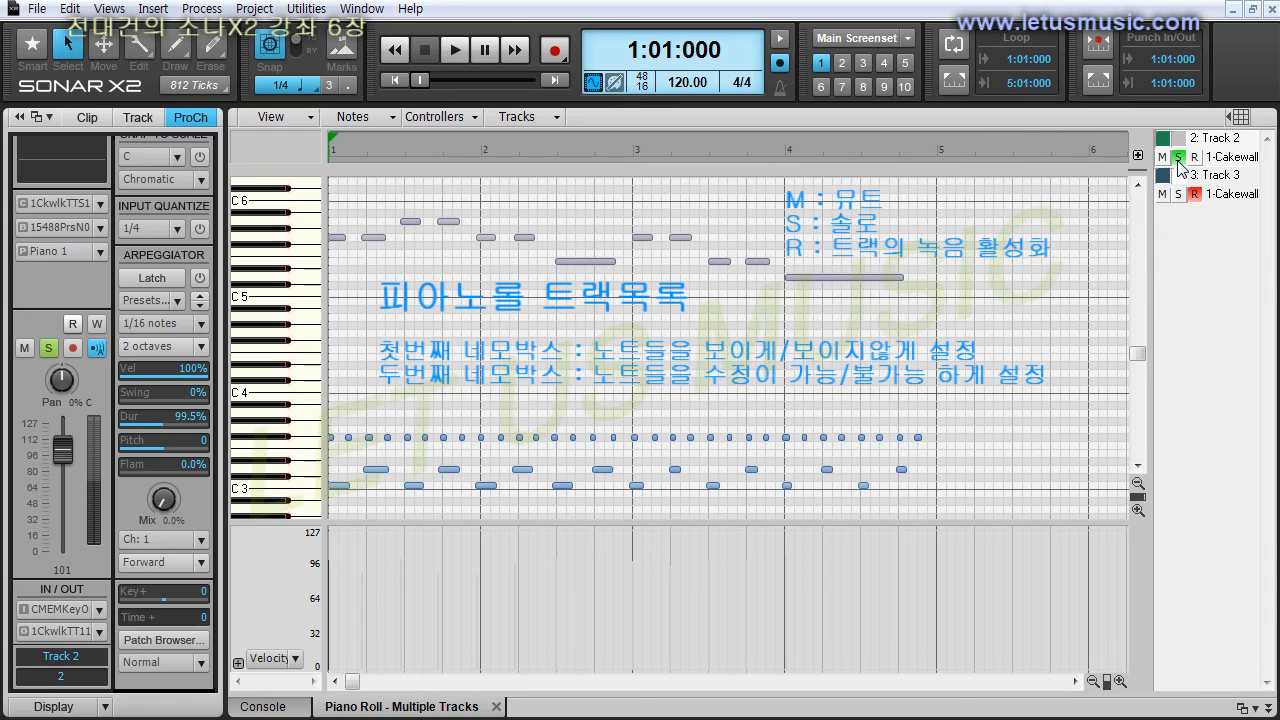
left_click(1179, 158)
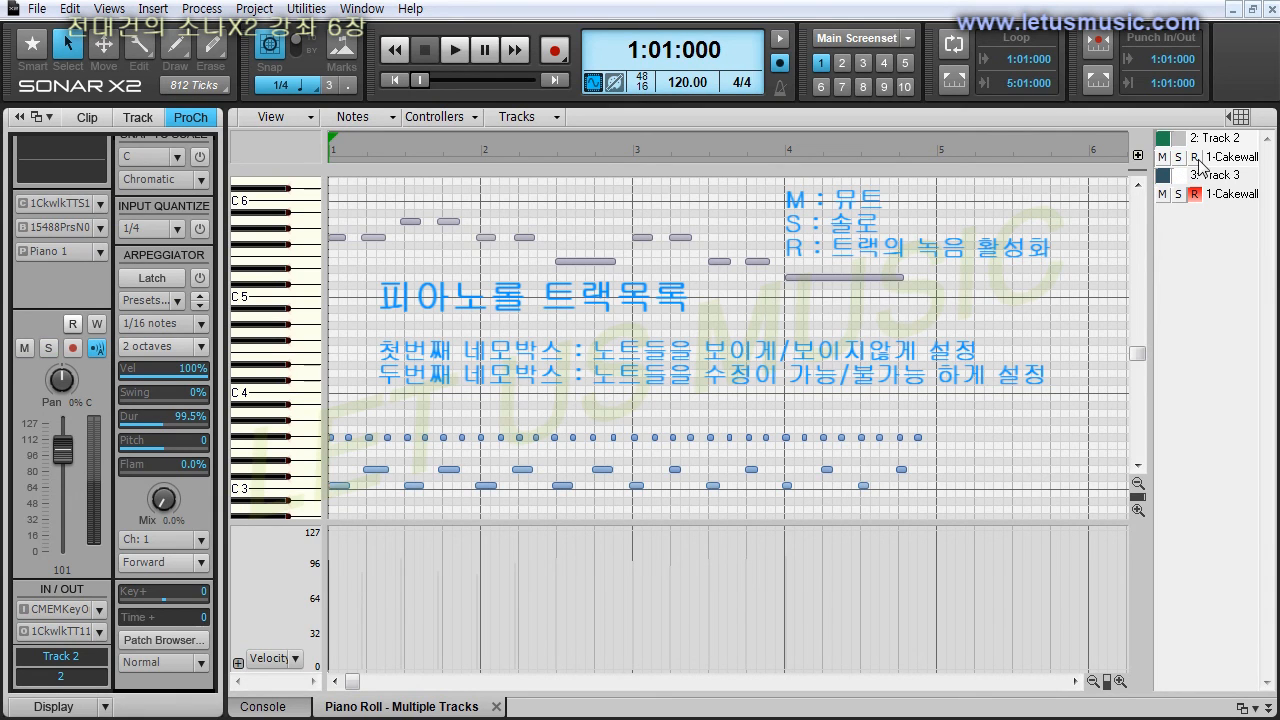